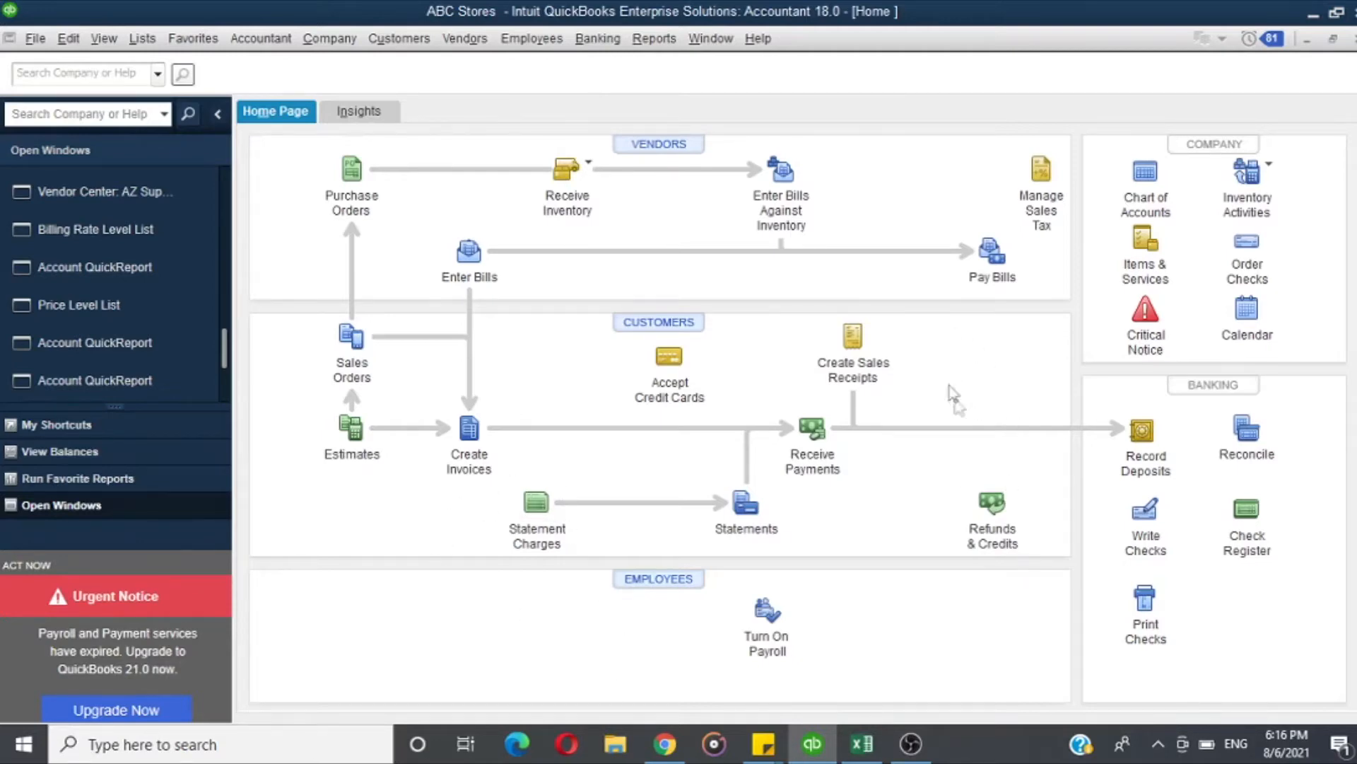
- Open a blank credit memo form
left_click(998, 517)
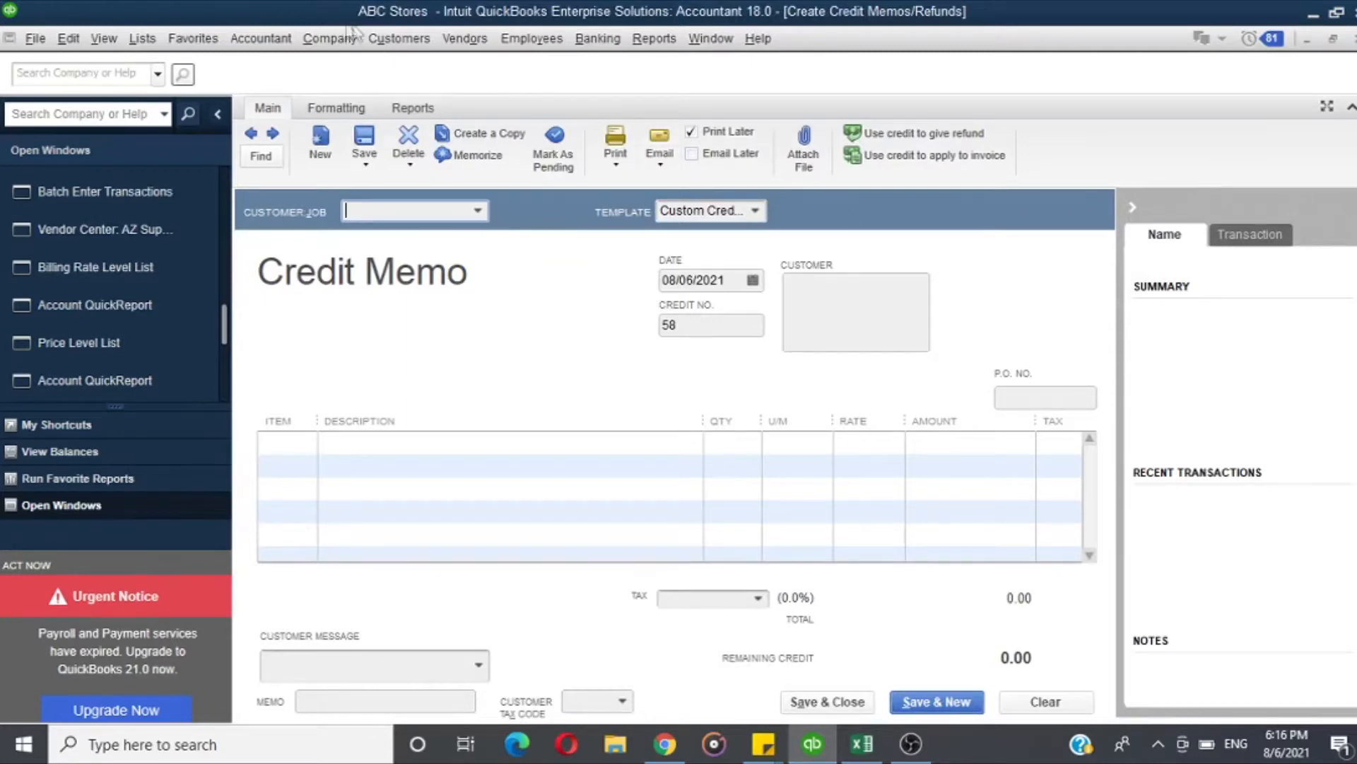
left_click(397, 39)
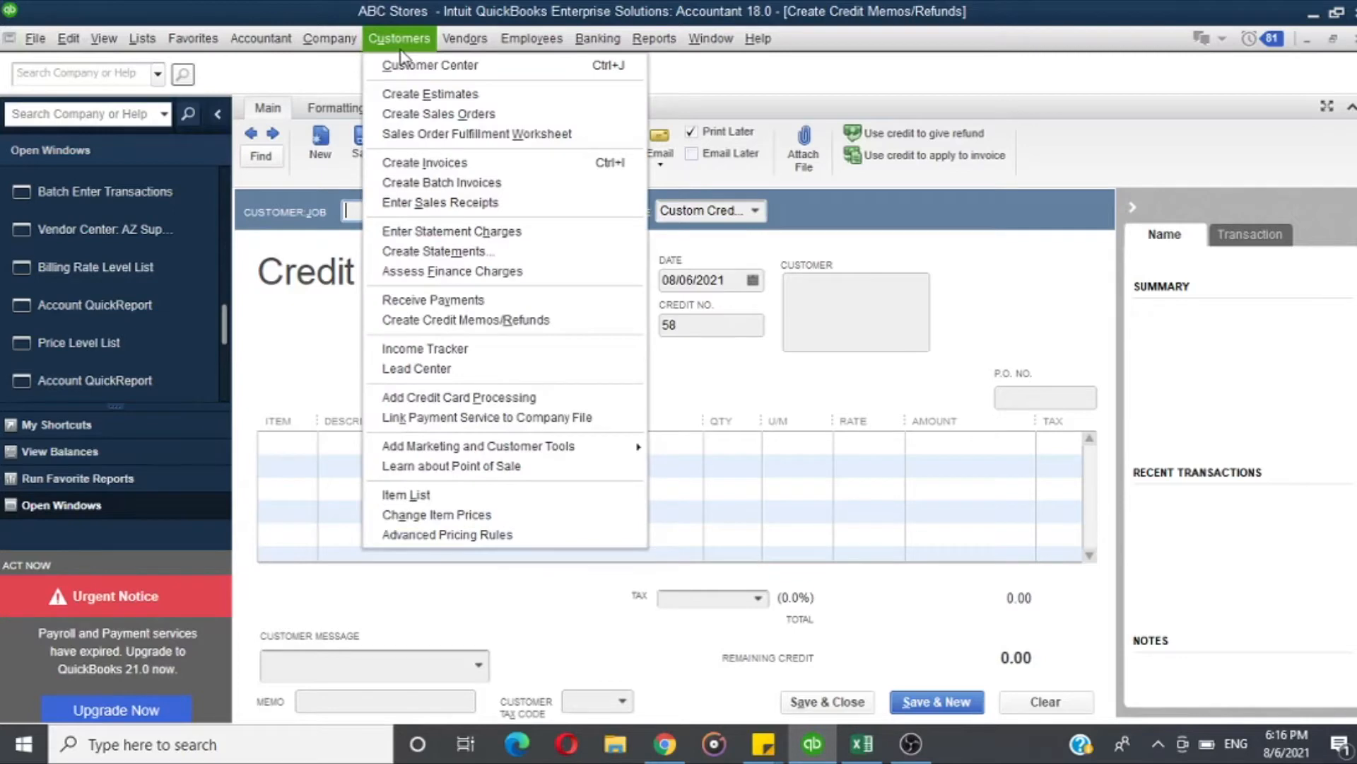
left_click(458, 324)
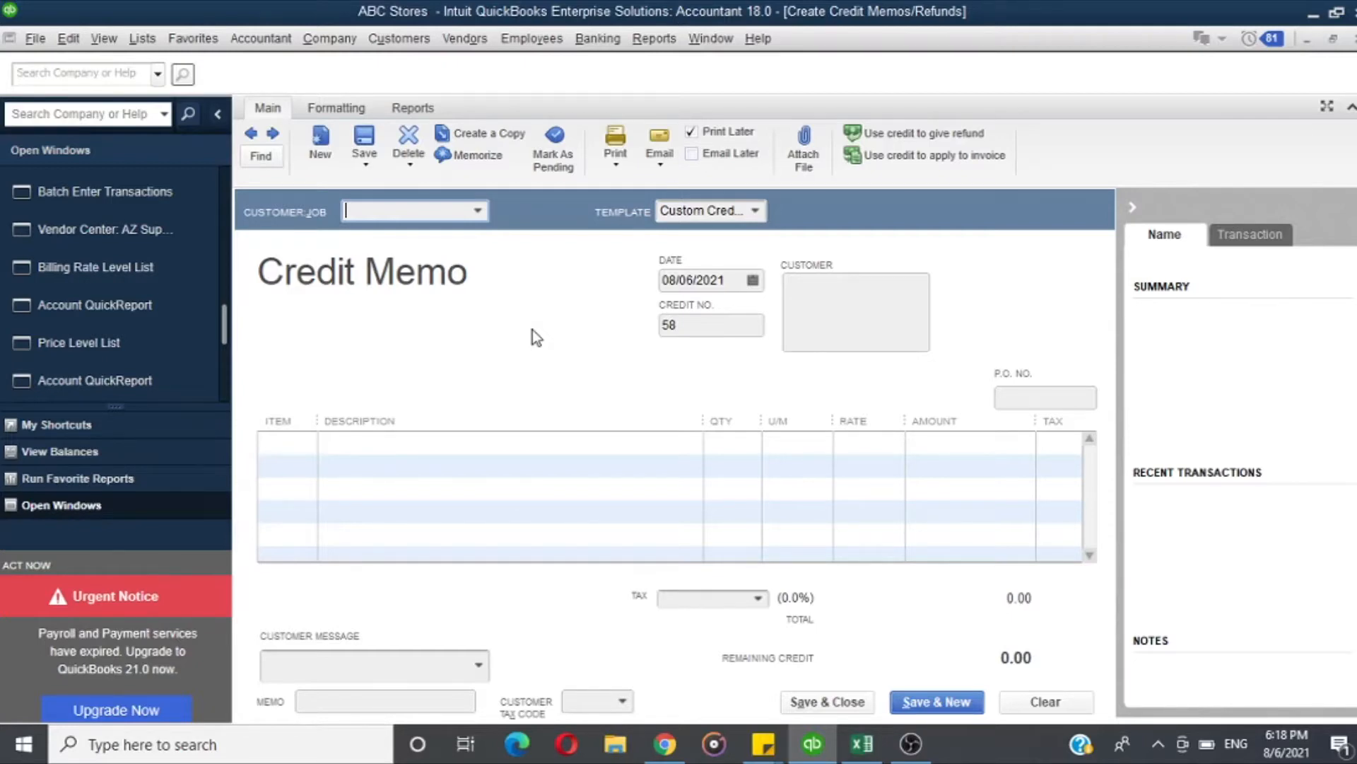
- Switch to Excel and review the ADME Traders selling and return tables on Sheet1
left_click(862, 743)
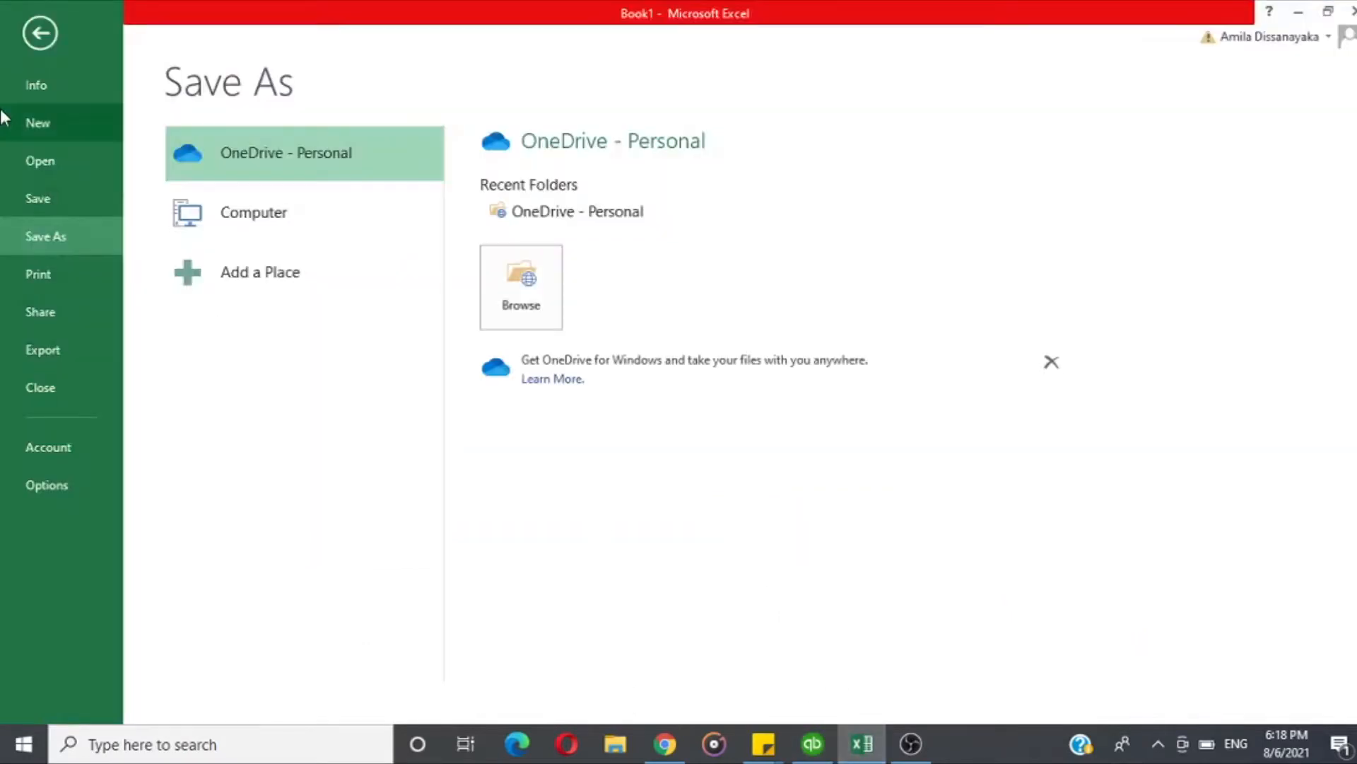
left_click(36, 28)
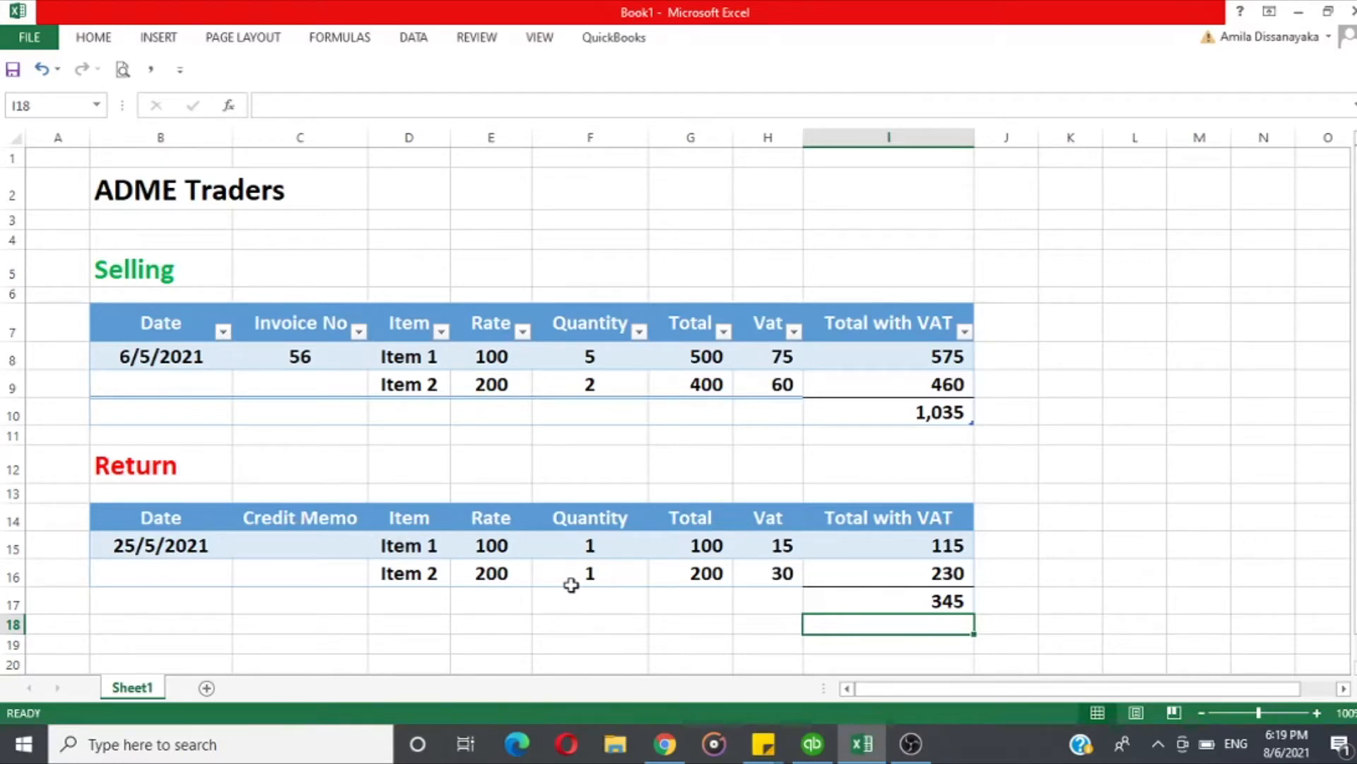
- Switch to QuickBooks, open ADME Traders' invoice 56 from the Customer Center, compare it with the Excel selling table, and close it
left_click(820, 750)
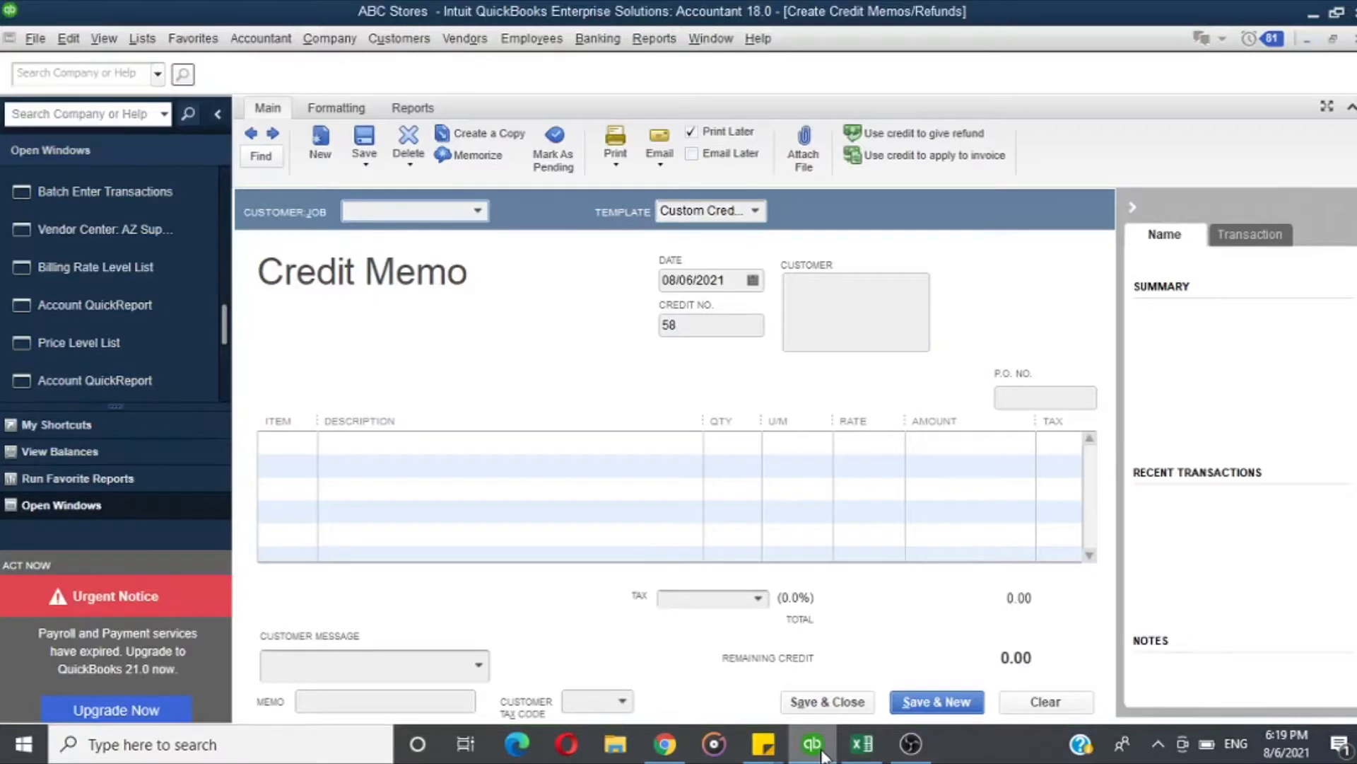
left_click(399, 38)
left_click(456, 61)
left_click(313, 304)
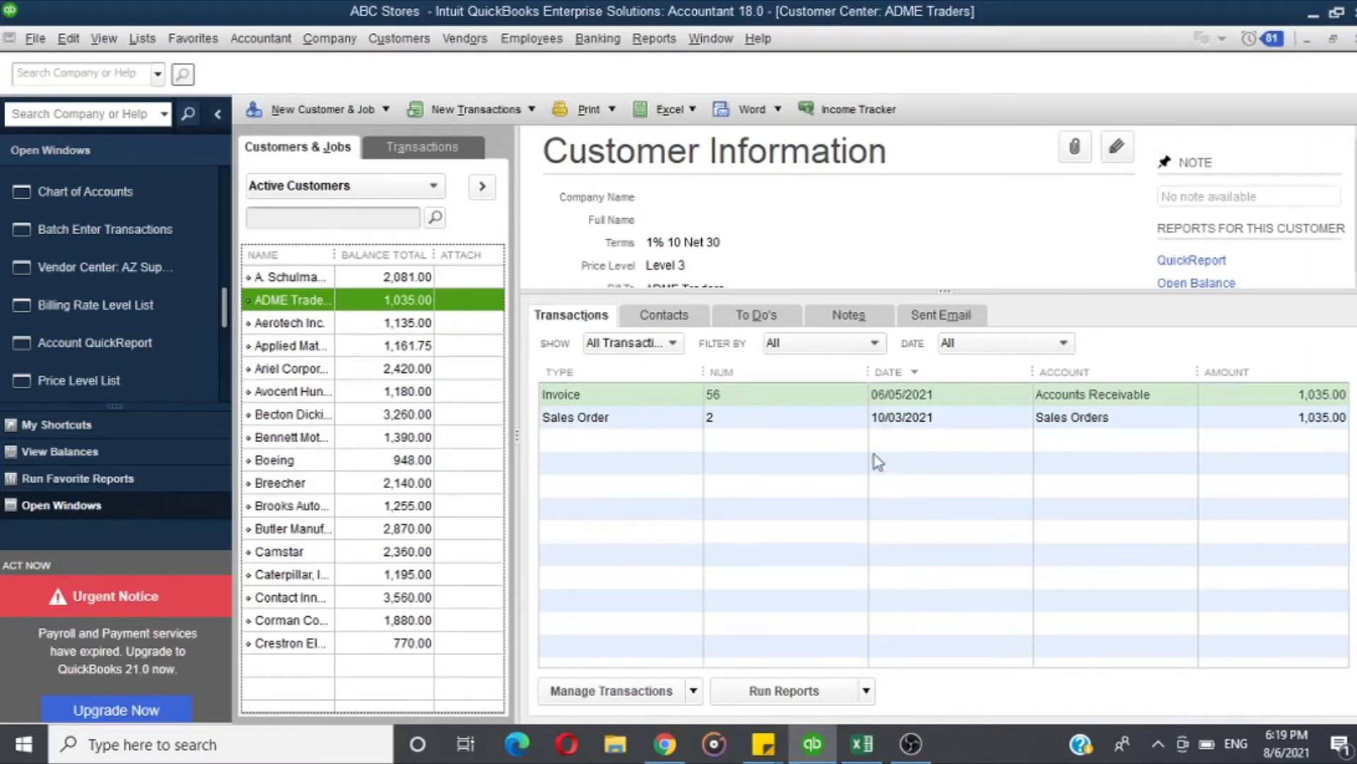
double_click(714, 398)
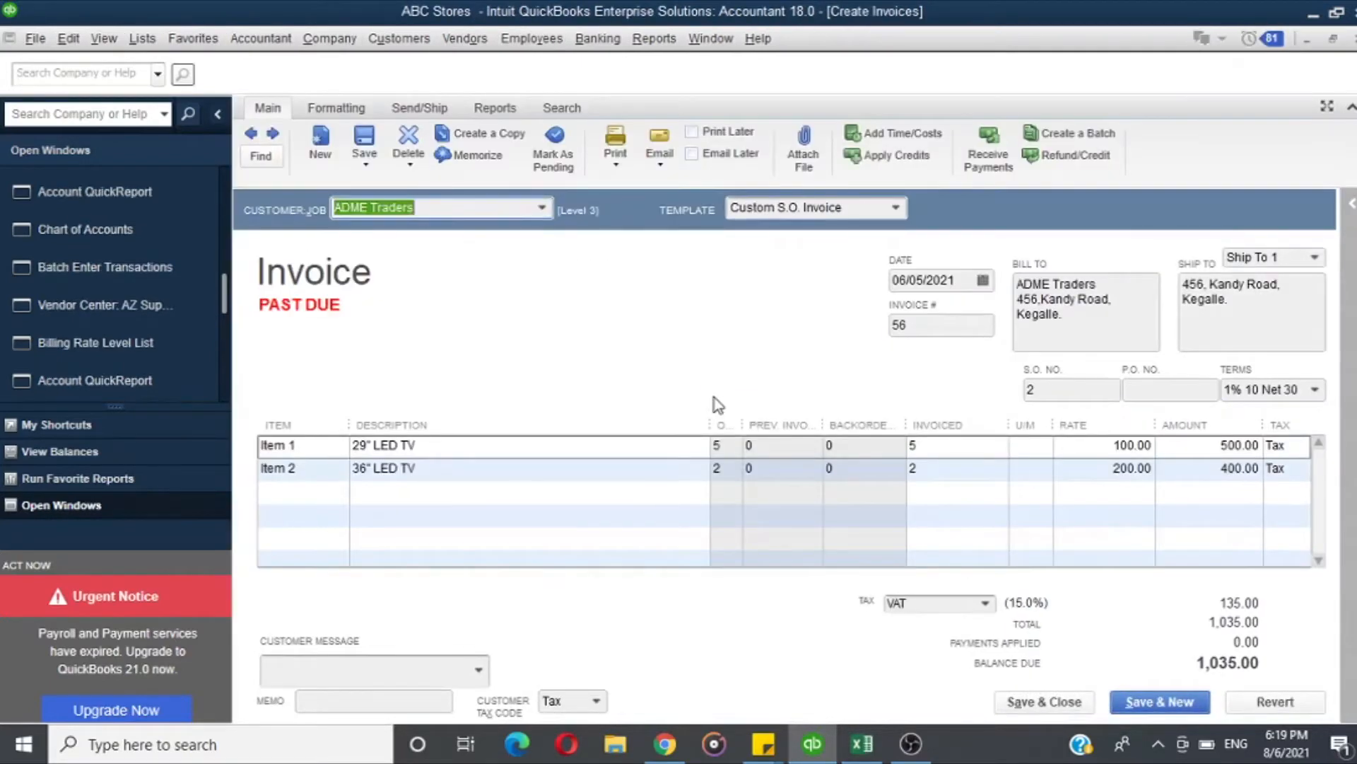
key("alt+Tab")
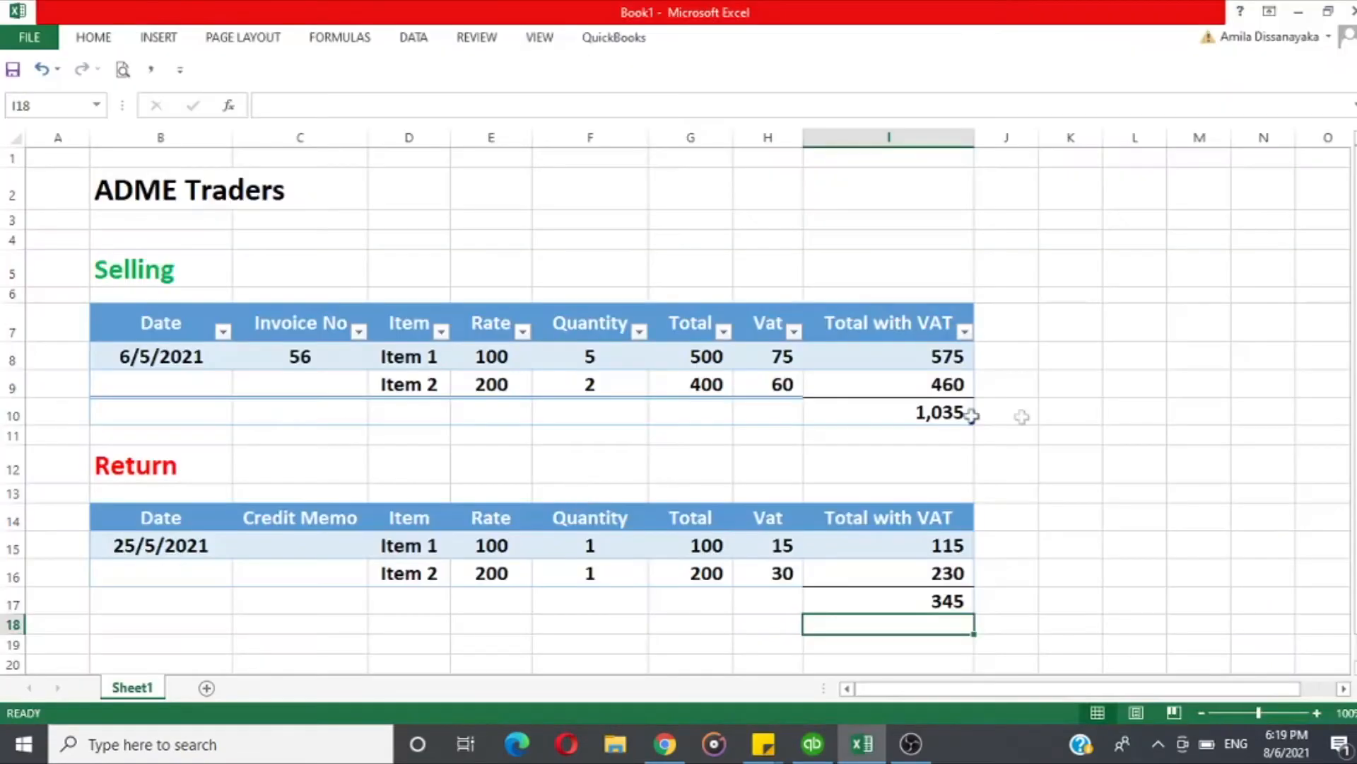
key("alt+Tab")
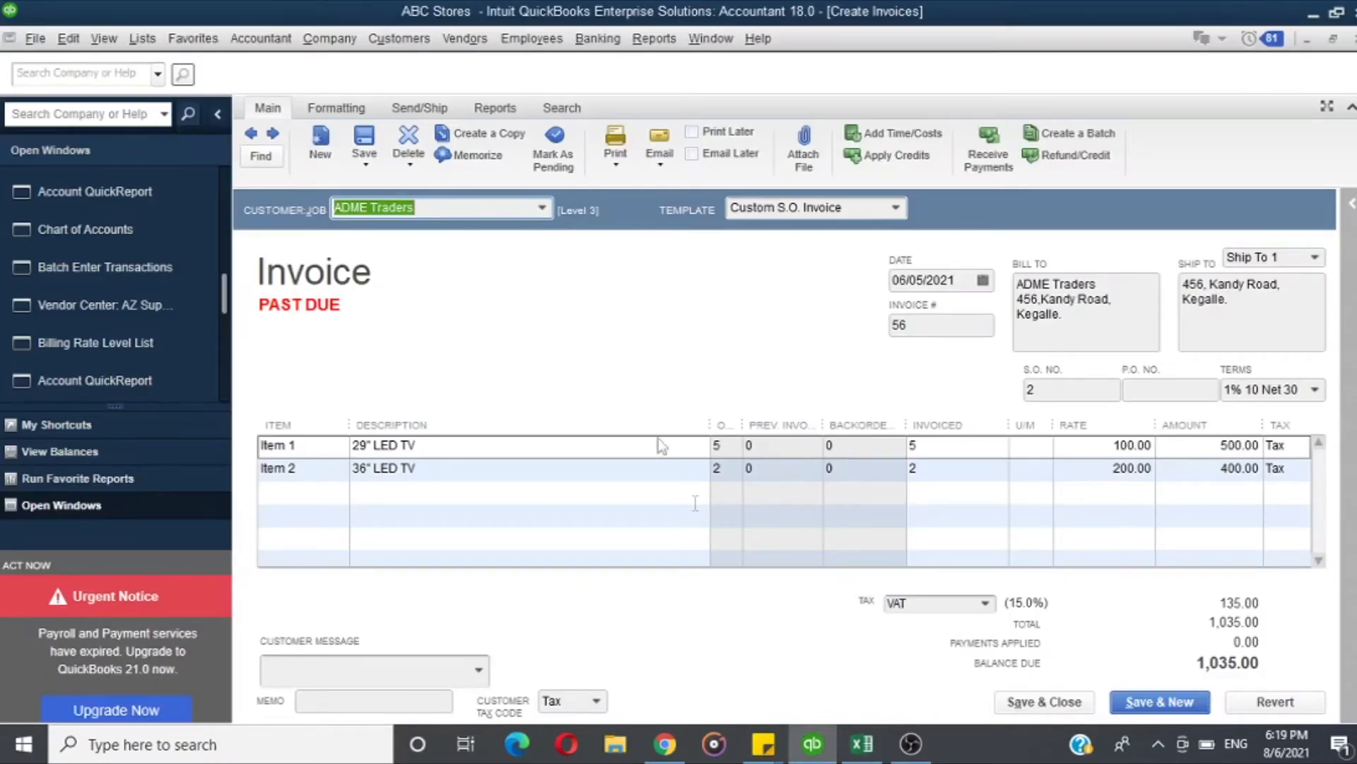
key("Escape")
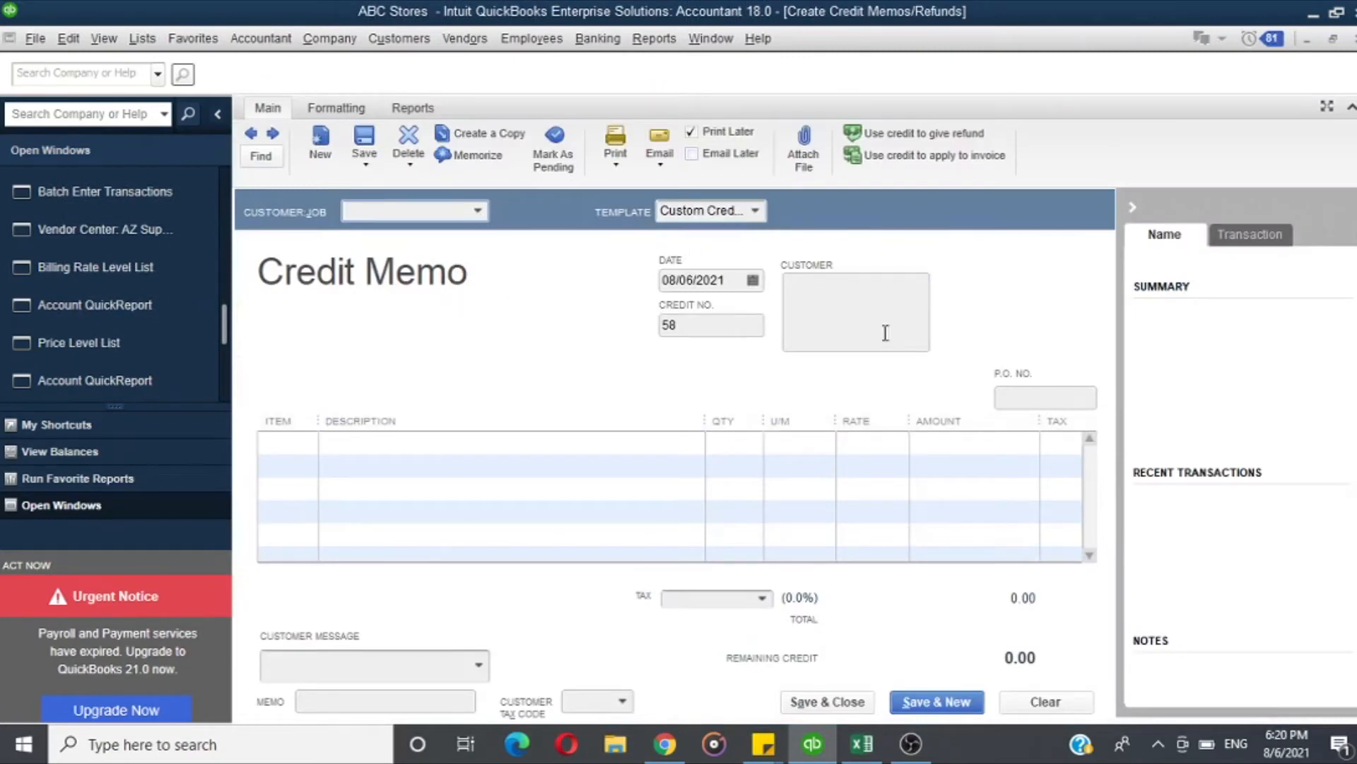
- Collapse the customer summary pane of the credit memo and choose ADME Traders as the customer
left_click(1131, 206)
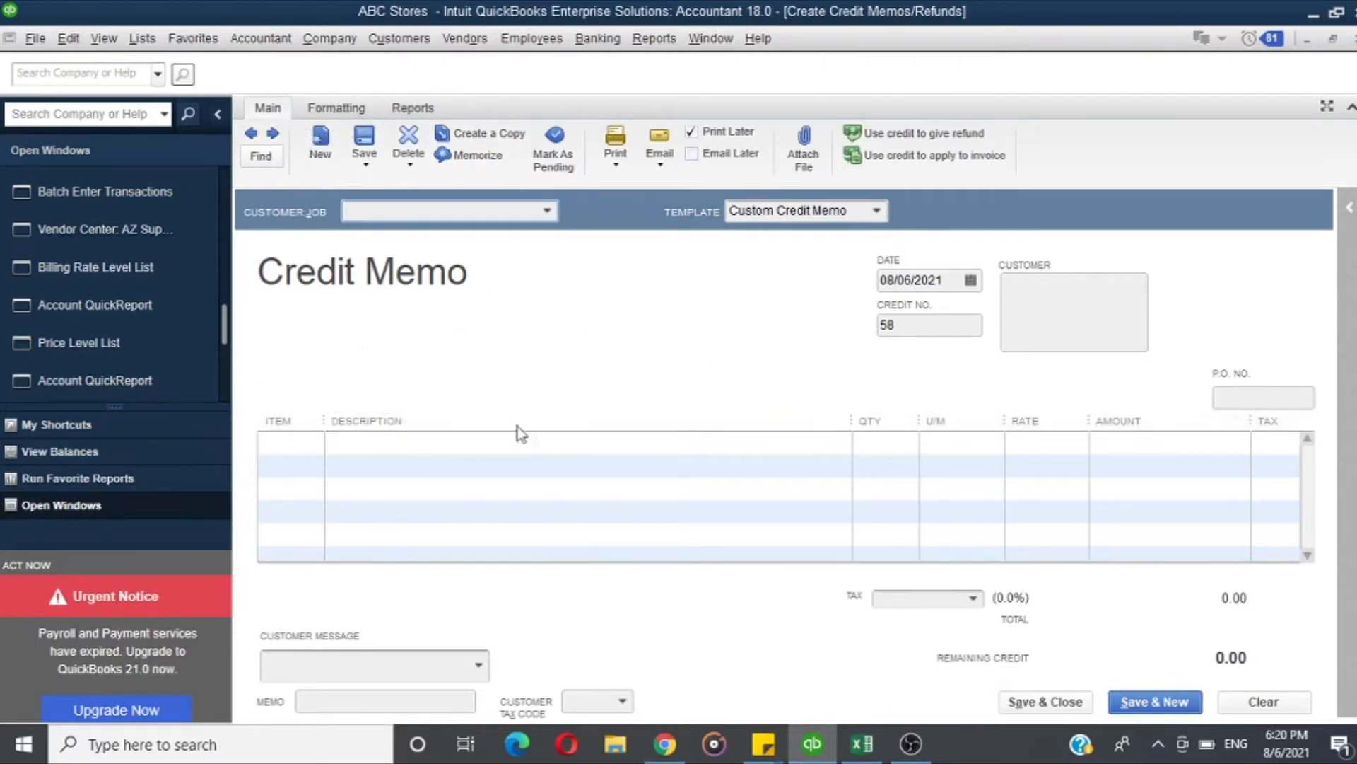
left_click(547, 213)
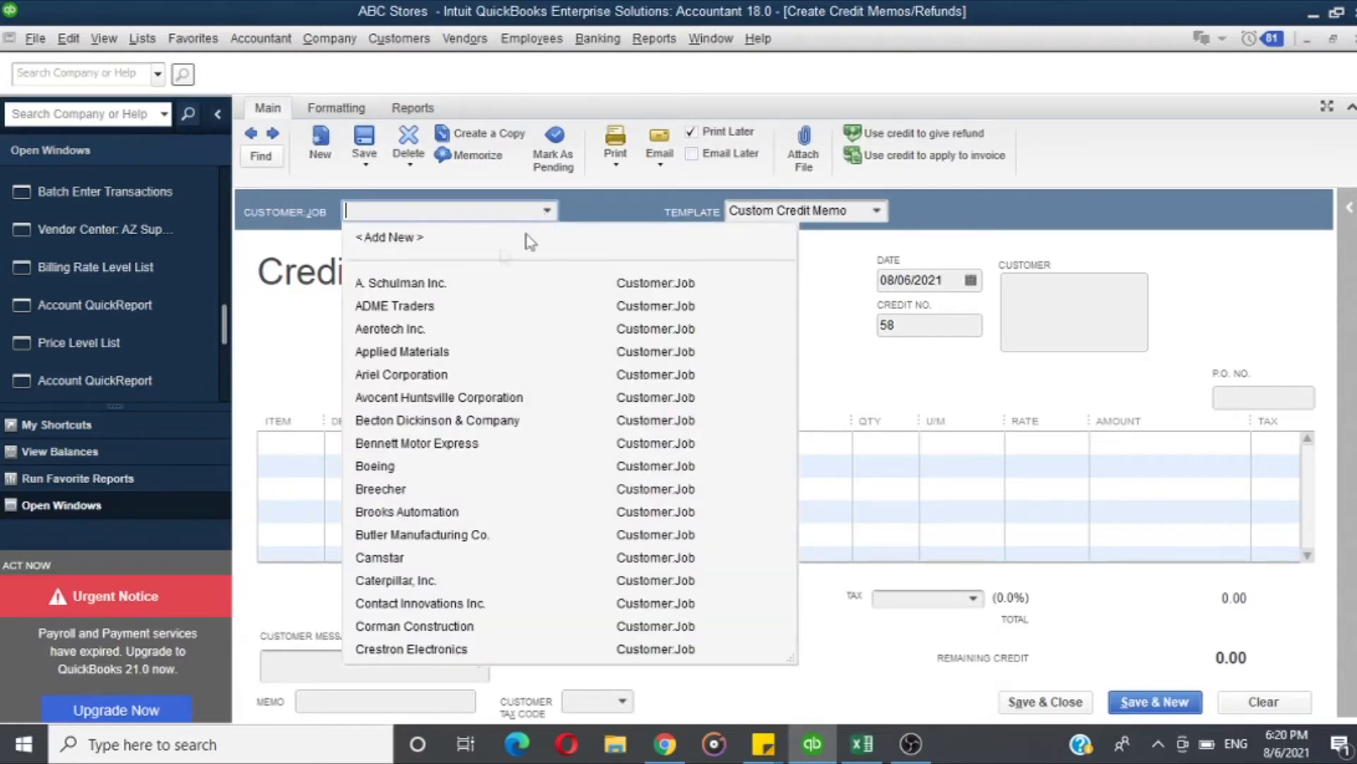
left_click(433, 306)
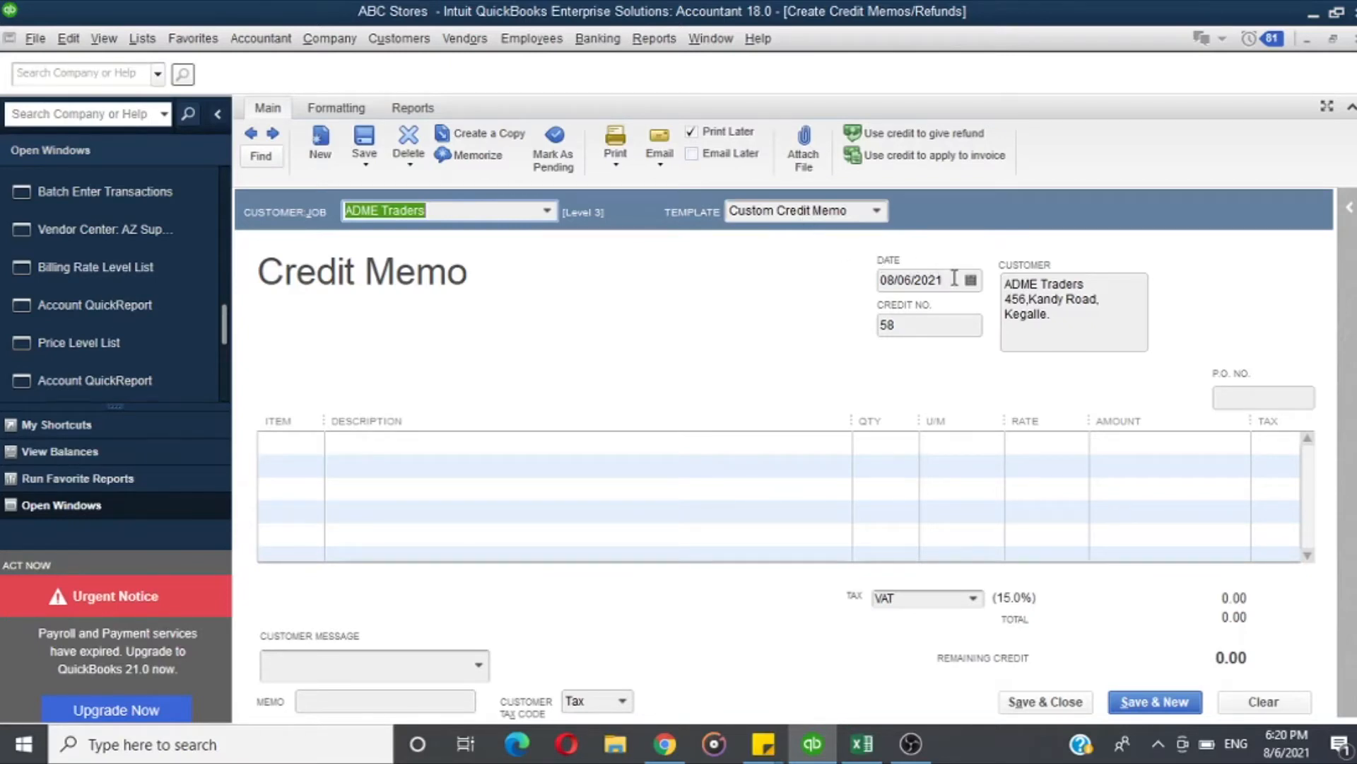
- Check the return date in Excel, then set the QuickBooks credit memo's date to 25/05/2021 and its credit number to C1
left_click(861, 744)
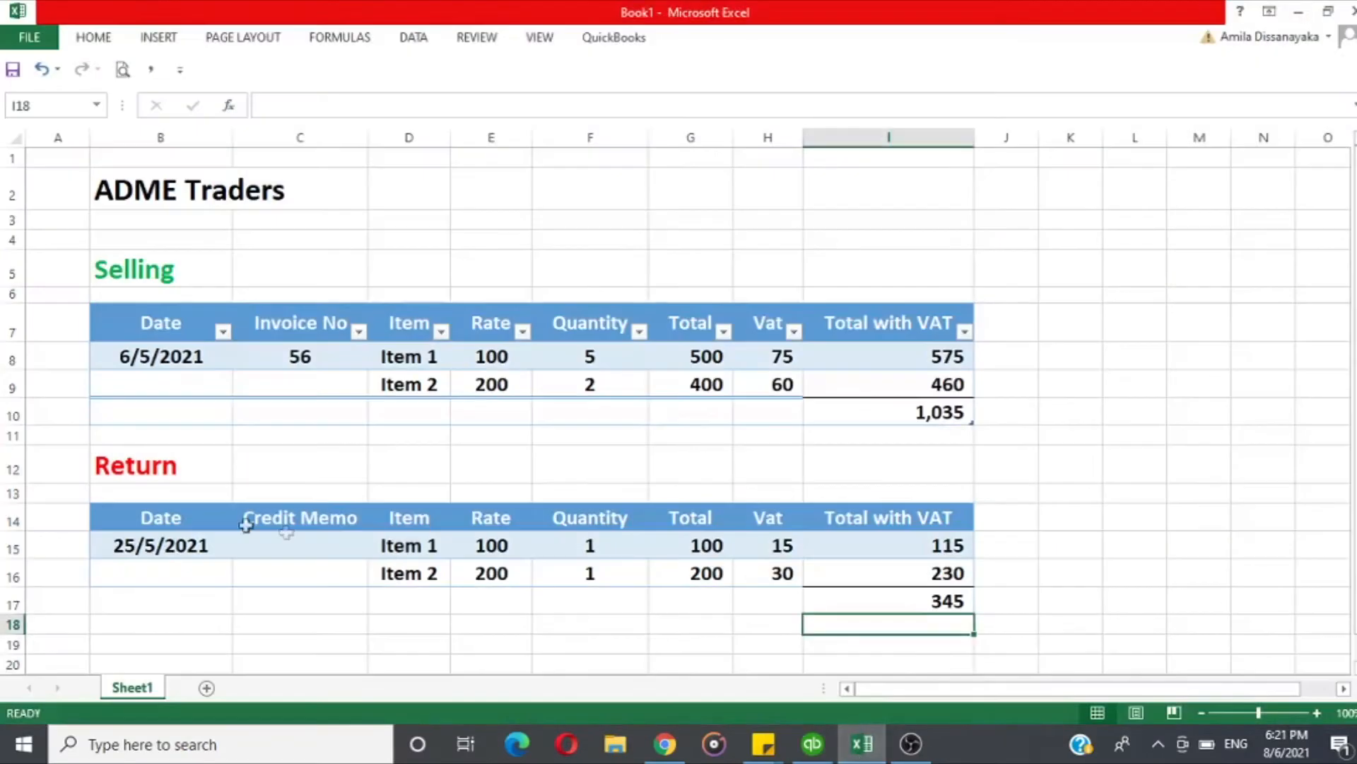
left_click(99, 553)
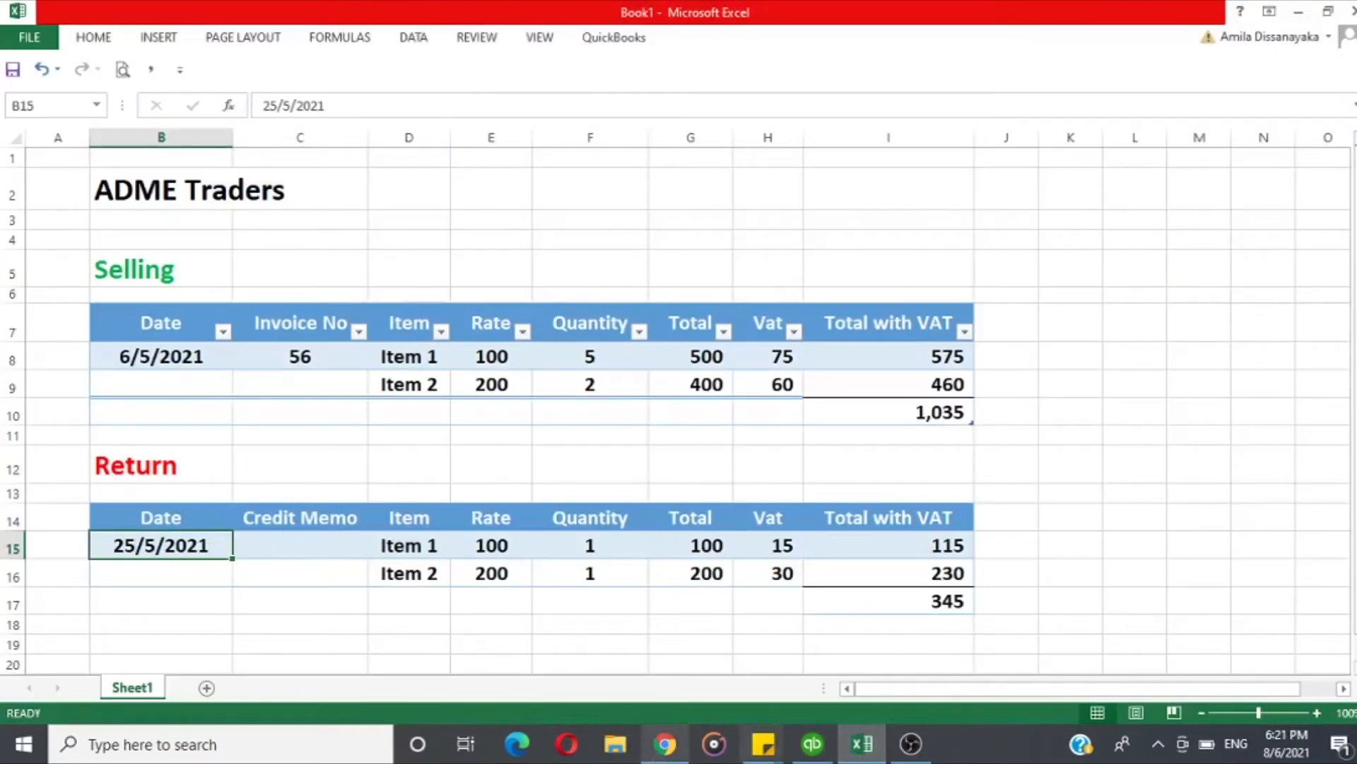
left_click(812, 744)
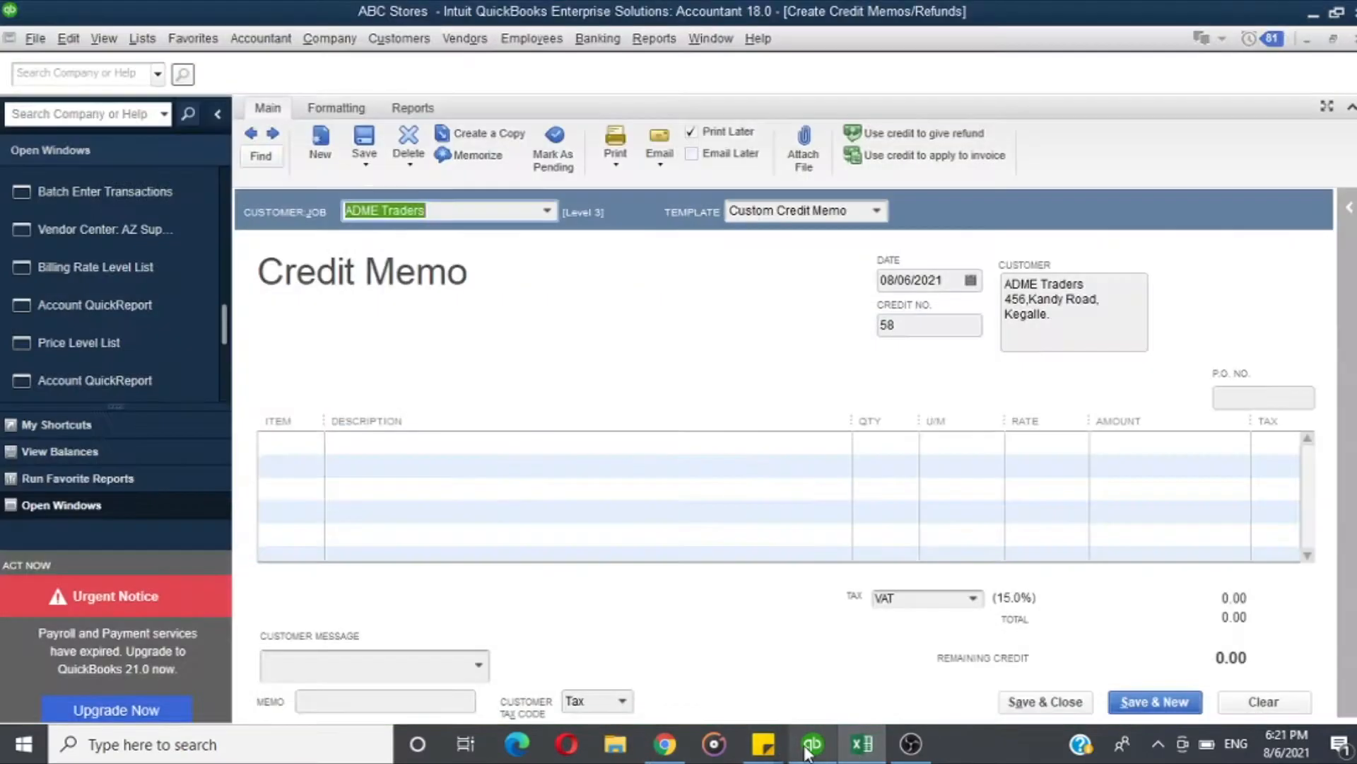
left_click(971, 281)
left_click(901, 313)
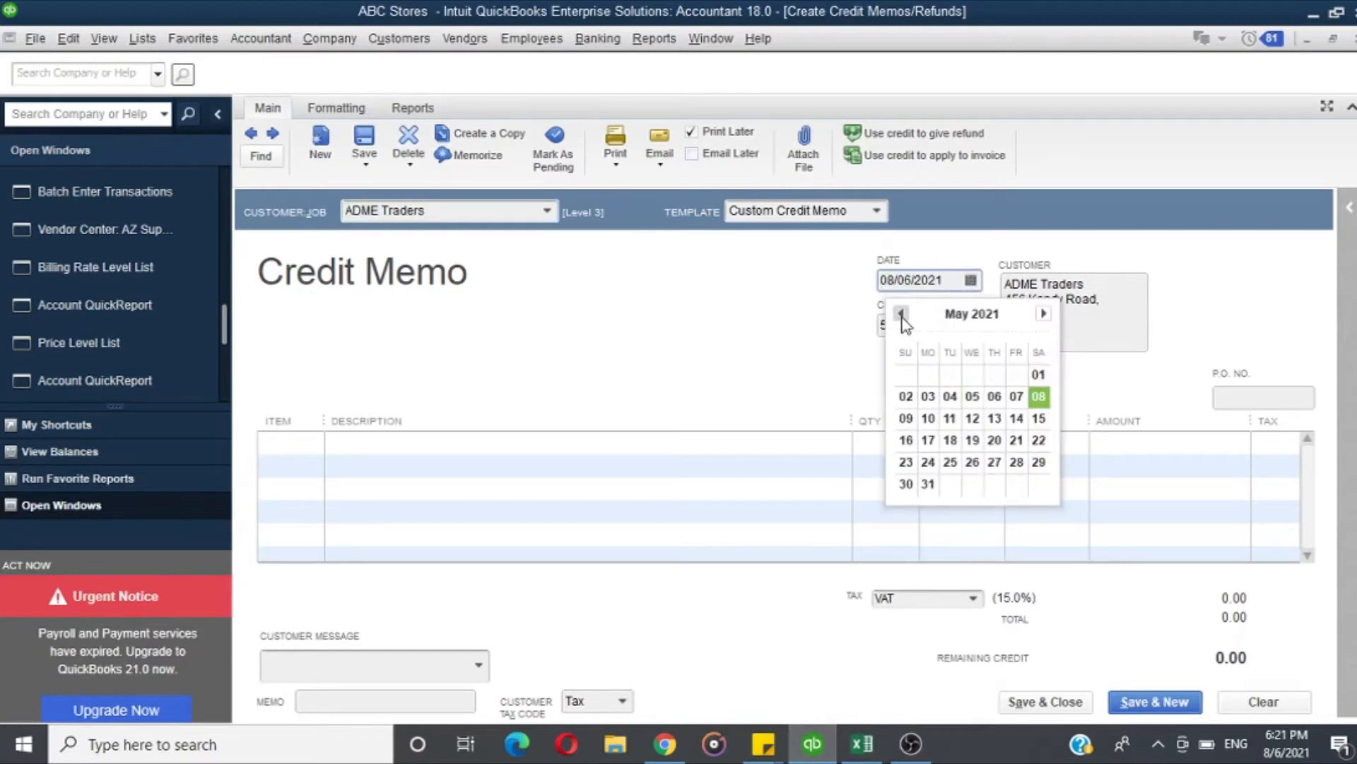
left_click(950, 462)
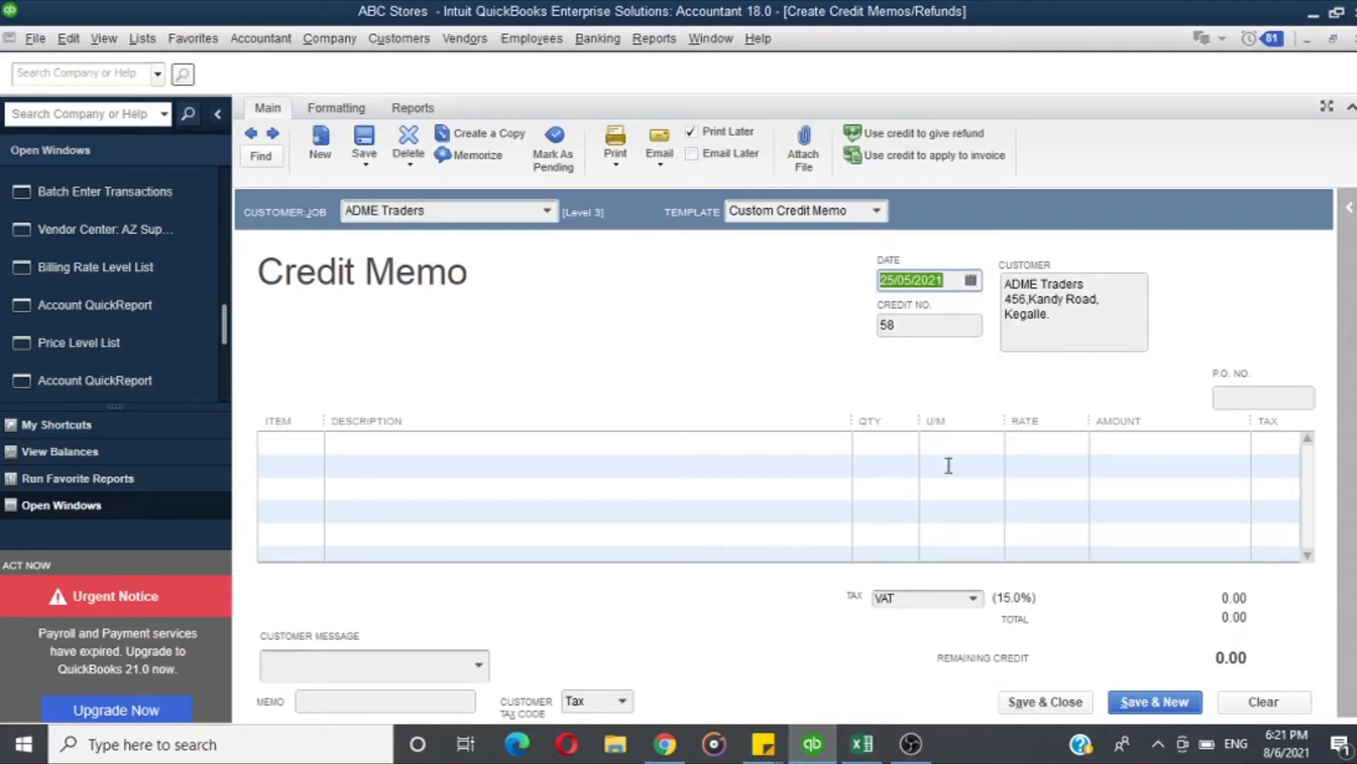
left_click(919, 319)
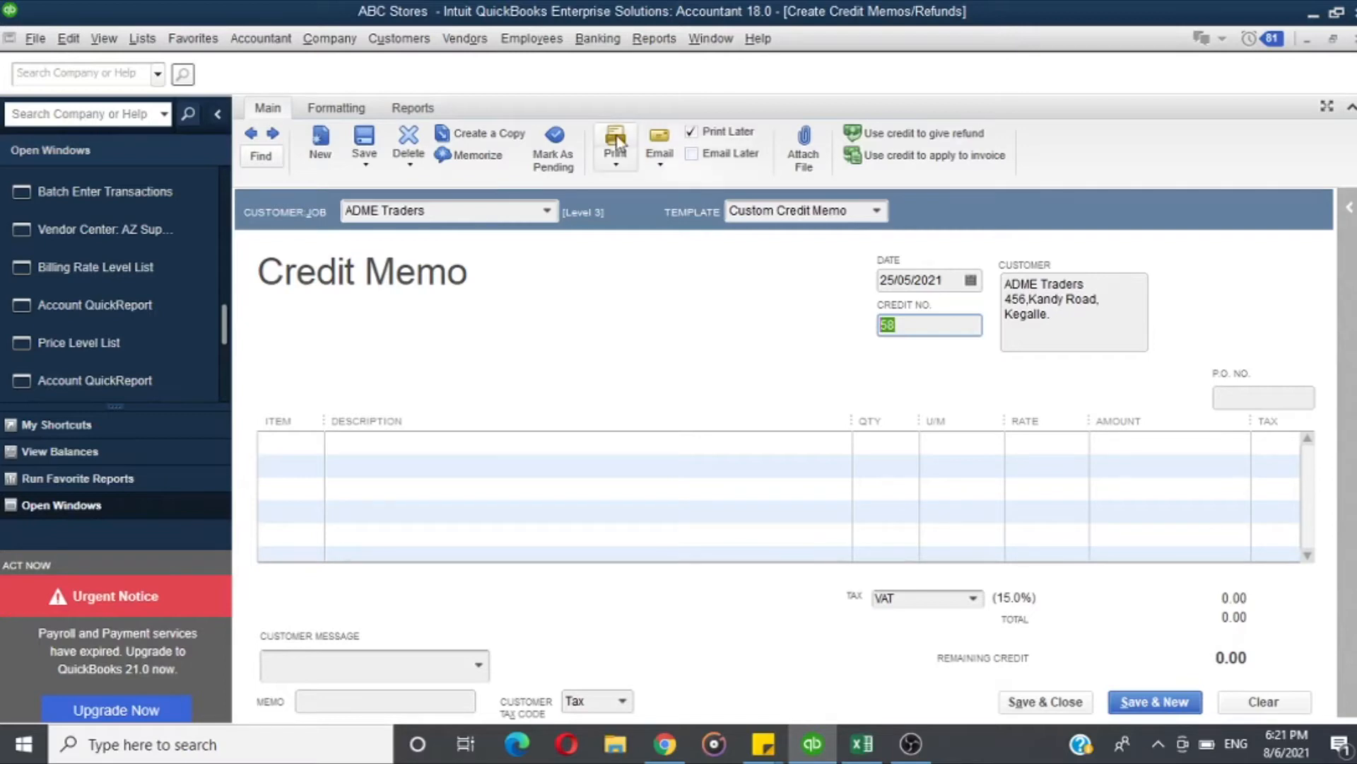
type("C1")
- Check the return table in Excel, then add Item 1 with quantity 1 to the credit memo in QuickBooks
left_click(857, 746)
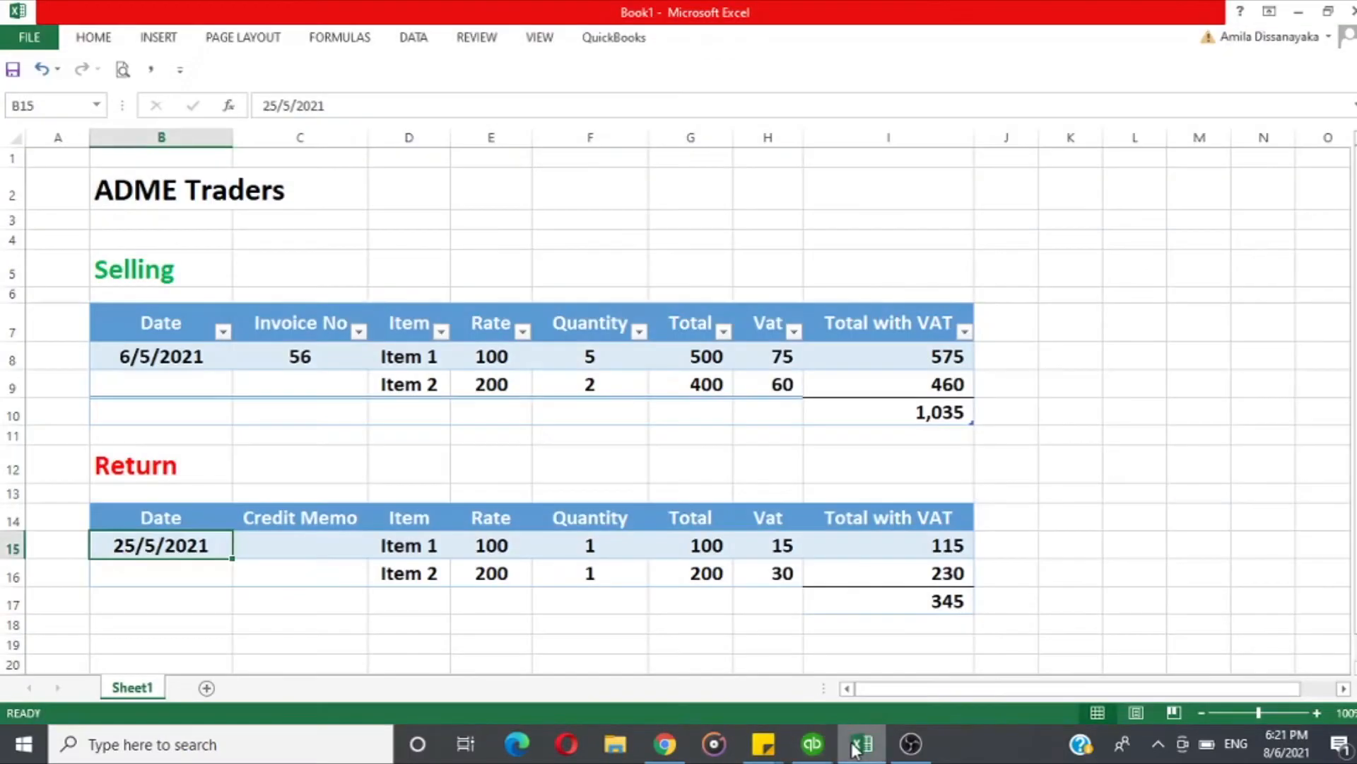
left_click(857, 746)
left_click(300, 444)
left_click(312, 442)
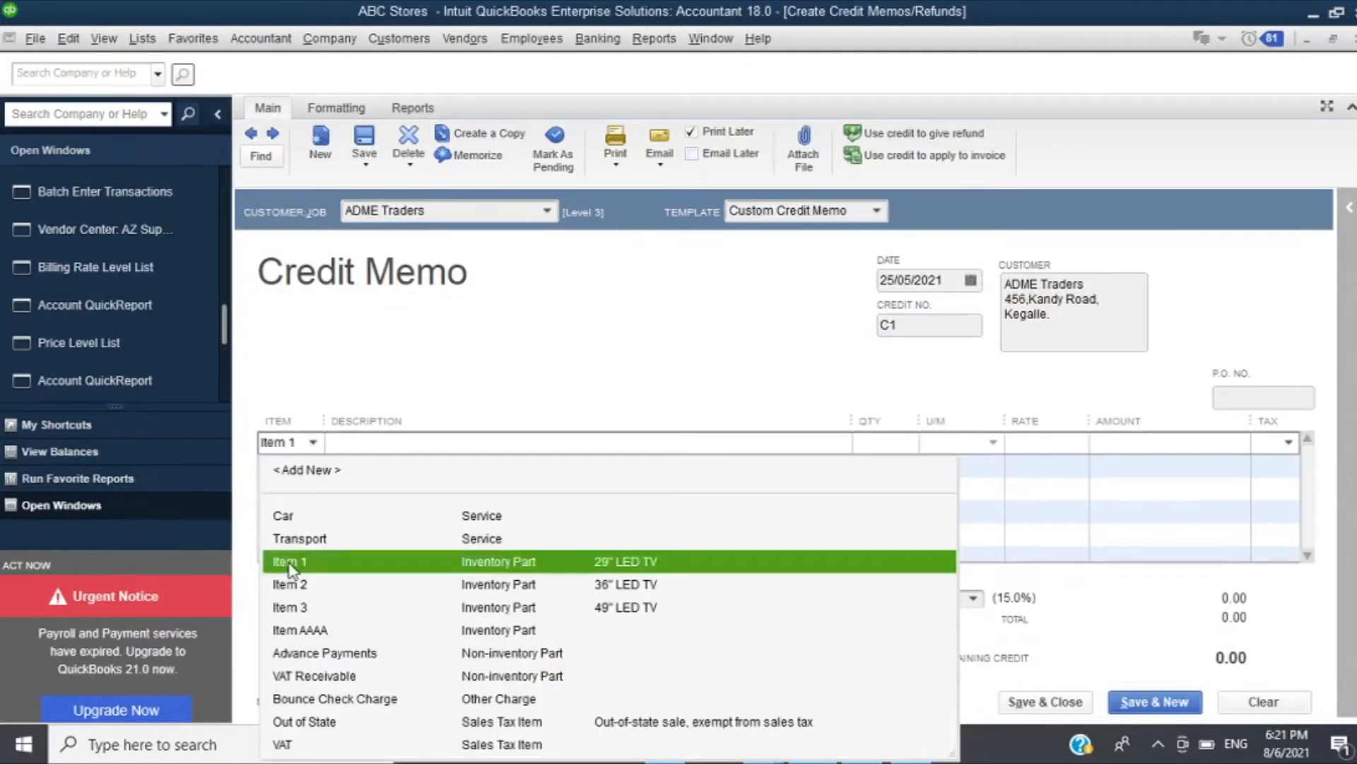
left_click(294, 560)
left_click(879, 442)
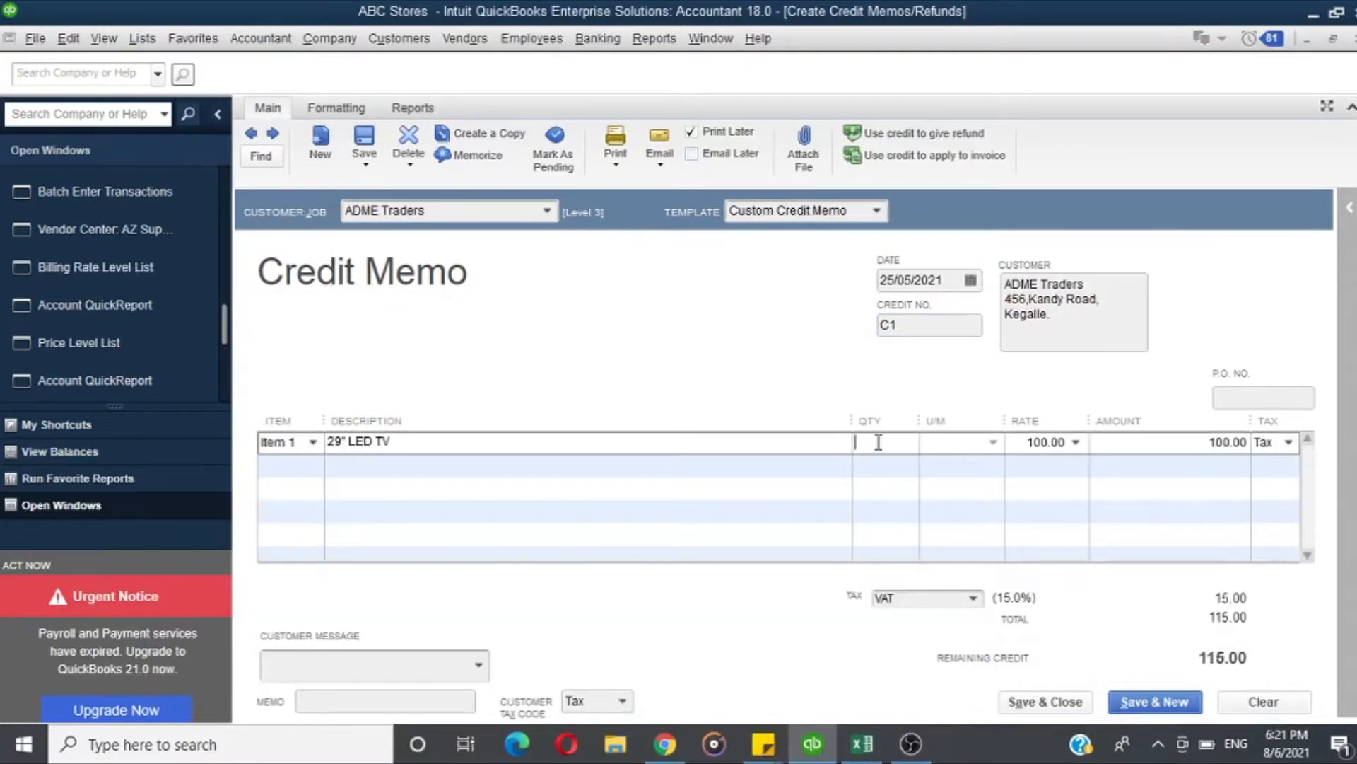
type("1")
- Add Item 2 with quantity 1 on the second line of the credit memo
left_click(302, 466)
left_click(312, 465)
left_click(312, 280)
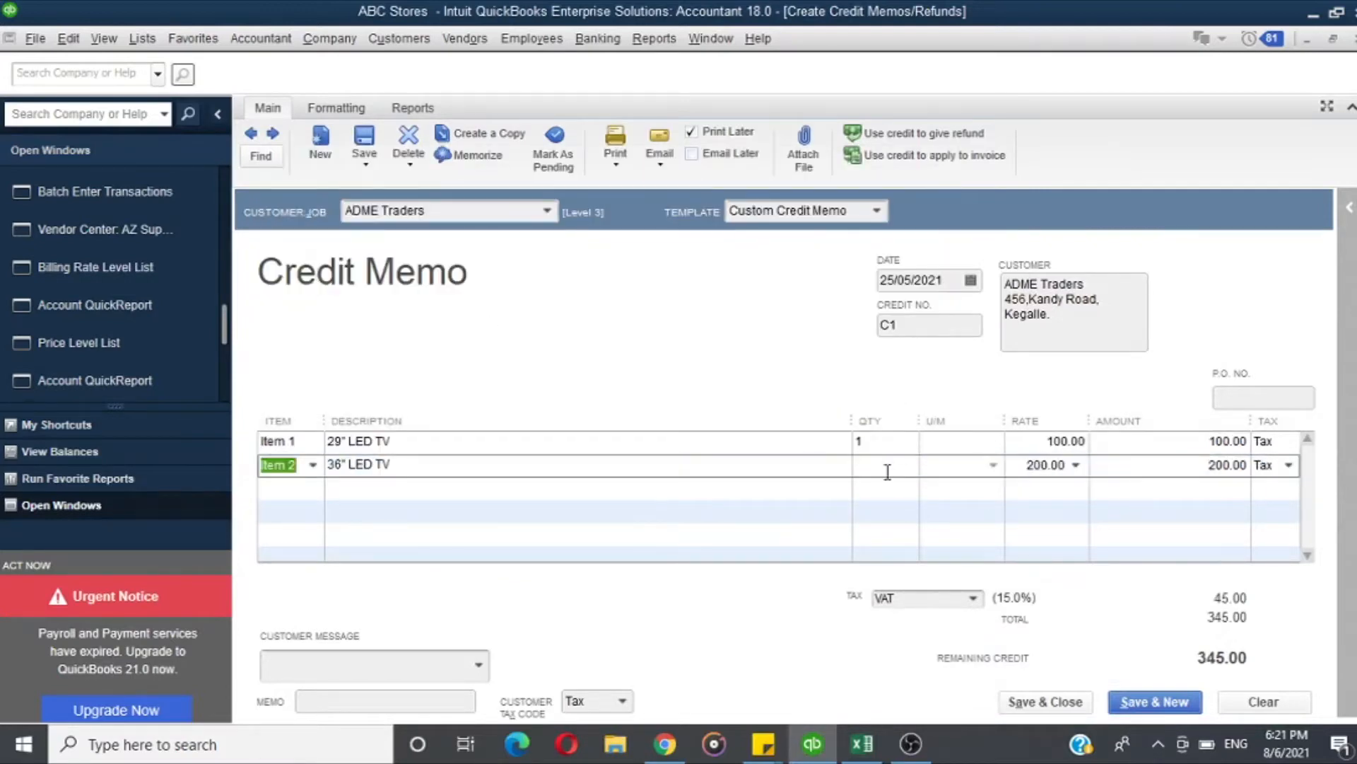
left_click(888, 471)
type("1")
left_click(1107, 521)
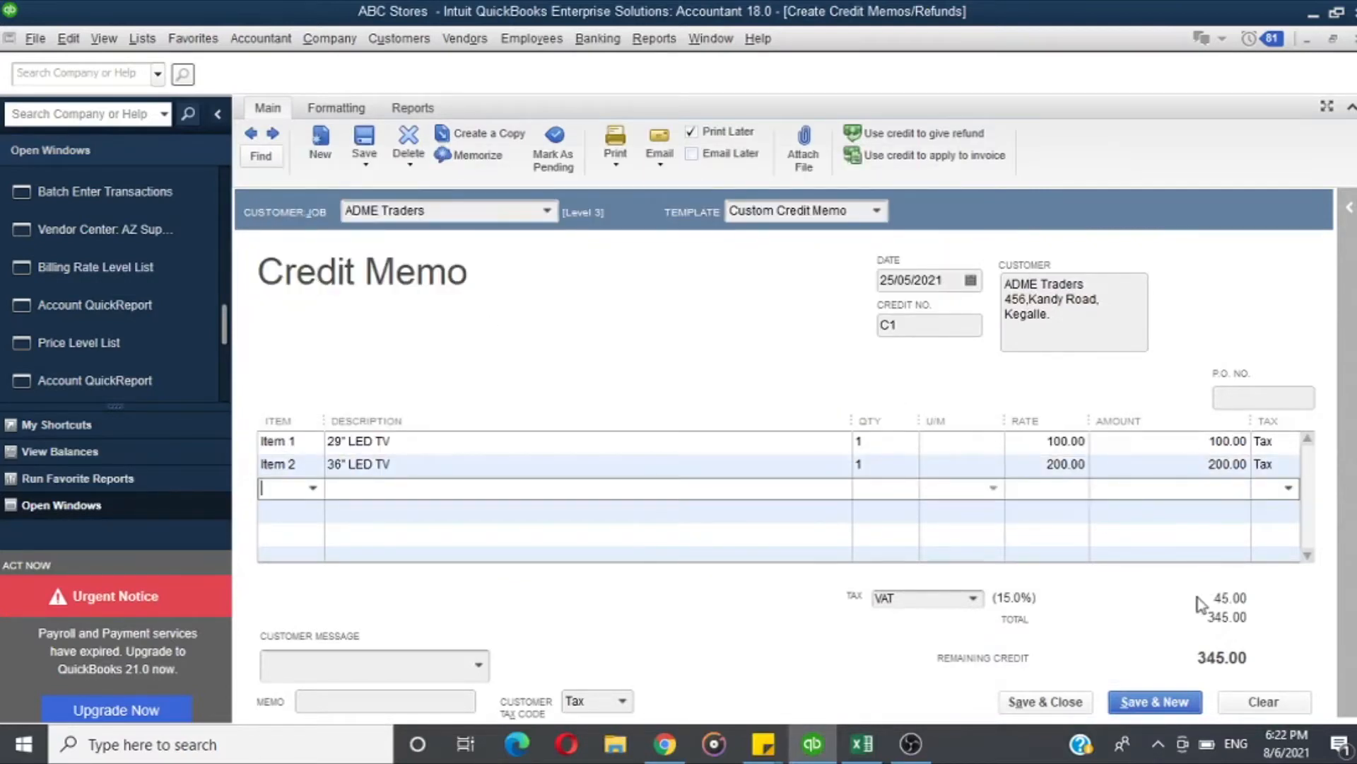
- Compare the credit memo total with the return total in Excel, then enter "Invoice 56" as the memo in QuickBooks
left_click(862, 743)
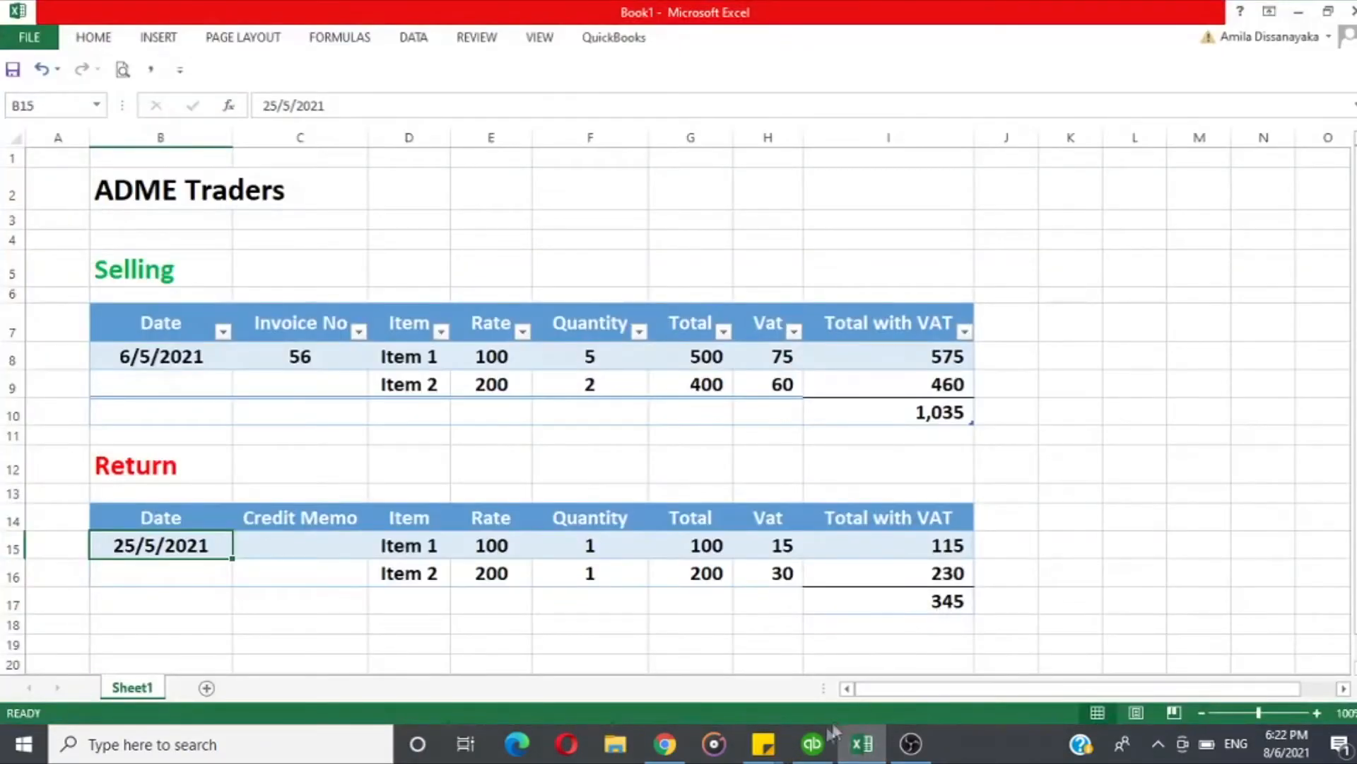
left_click(813, 743)
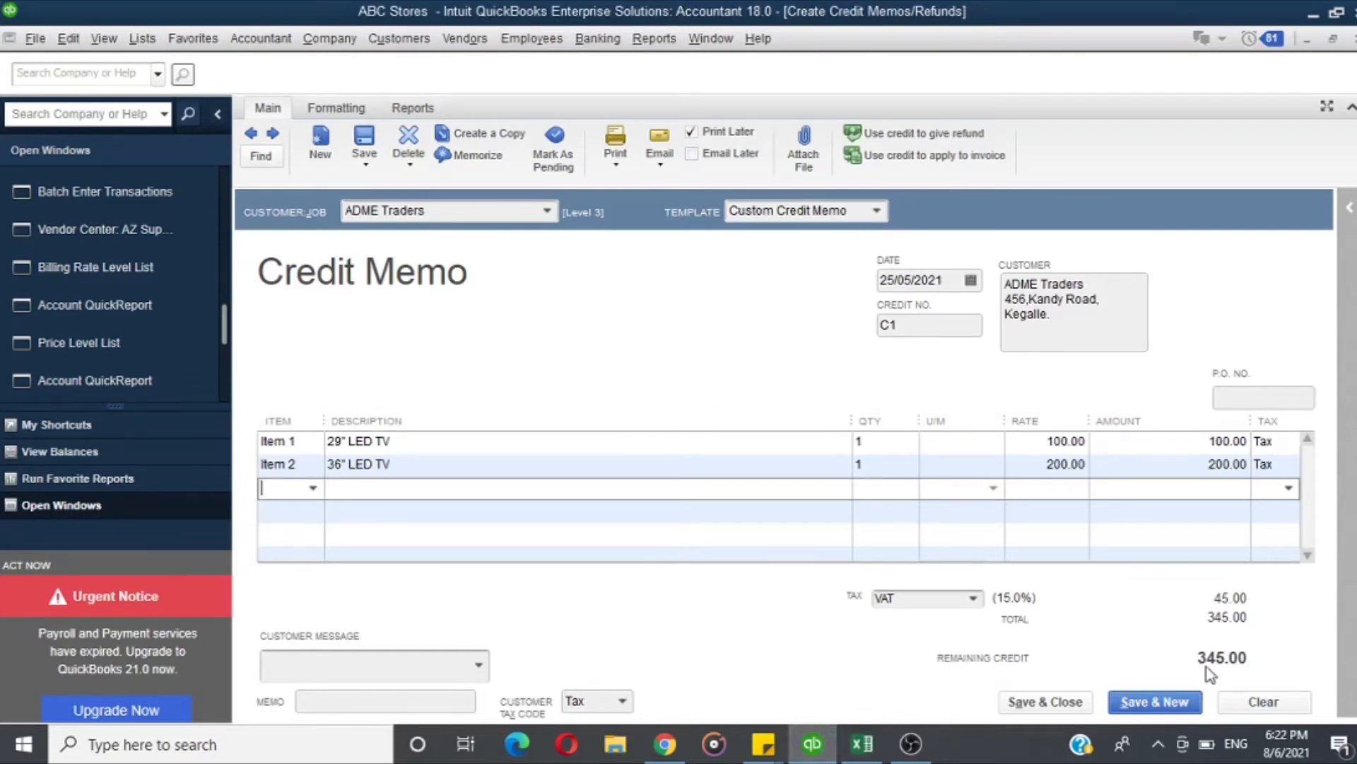
left_click(404, 701)
type("Invoice 56")
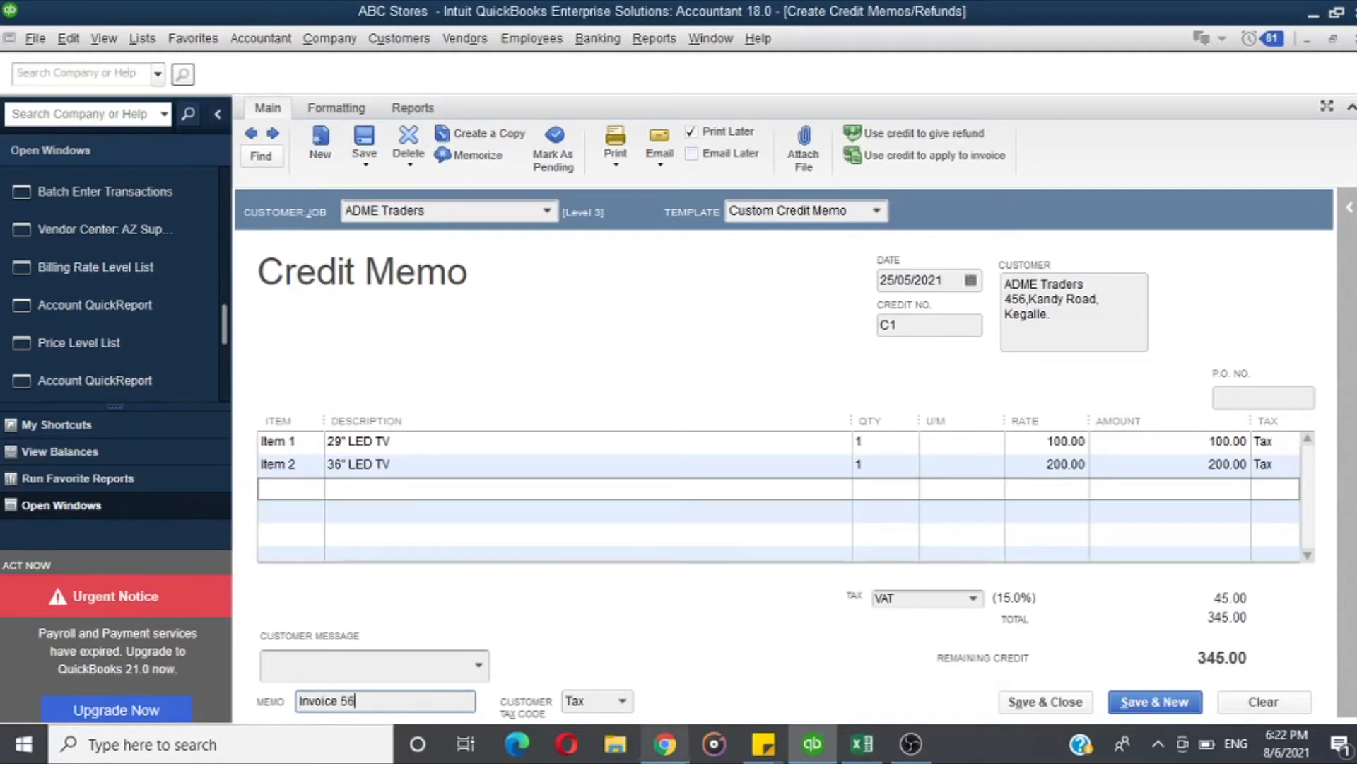
- Save the credit memo, start a new one, and retain the remaining balance as an available credit
left_click(1133, 707)
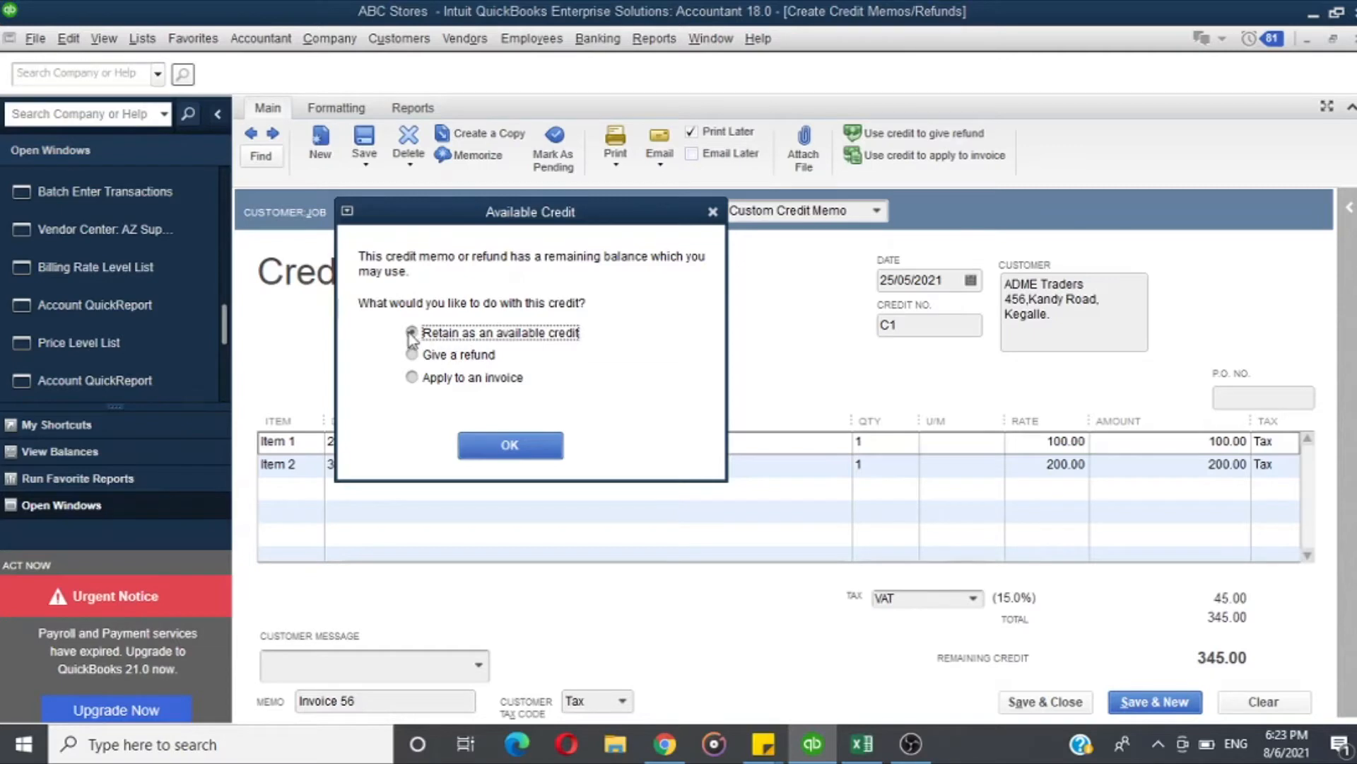
left_click(413, 355)
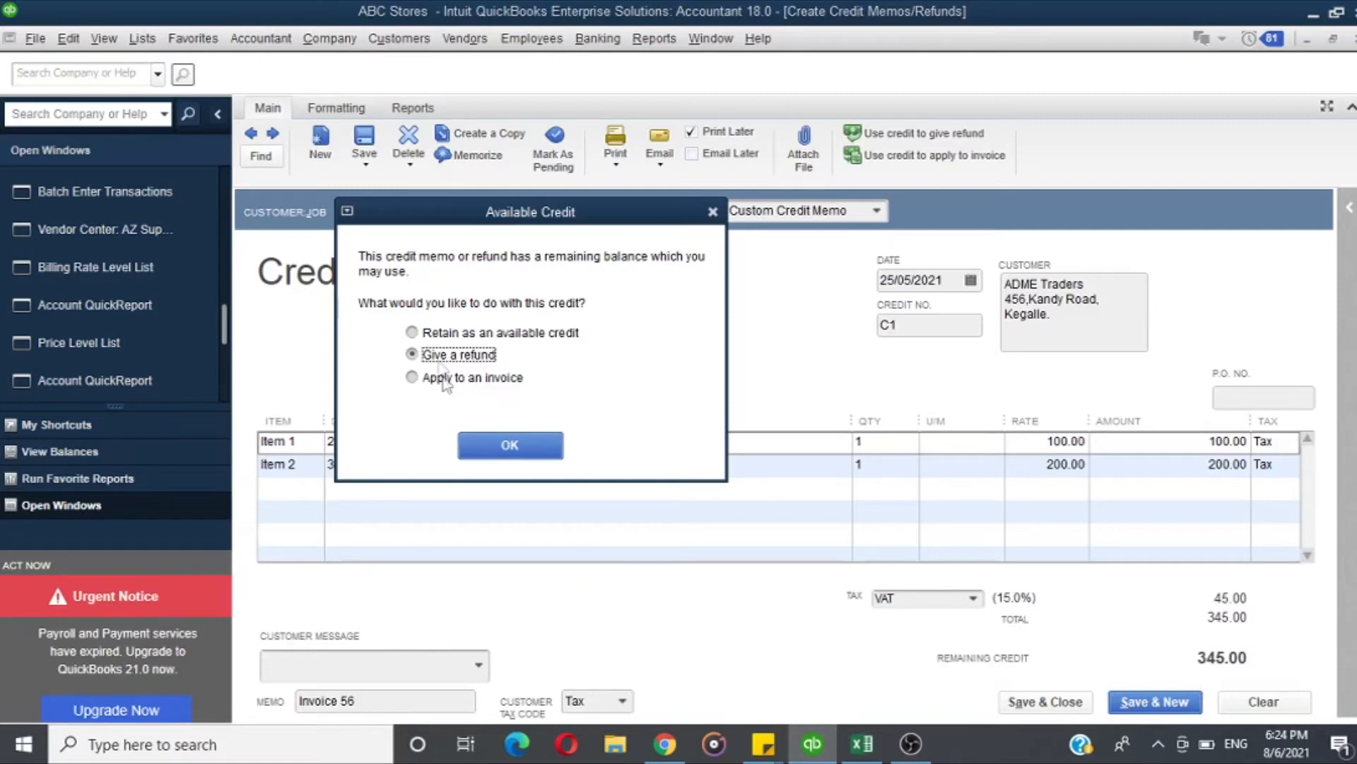
left_click(419, 335)
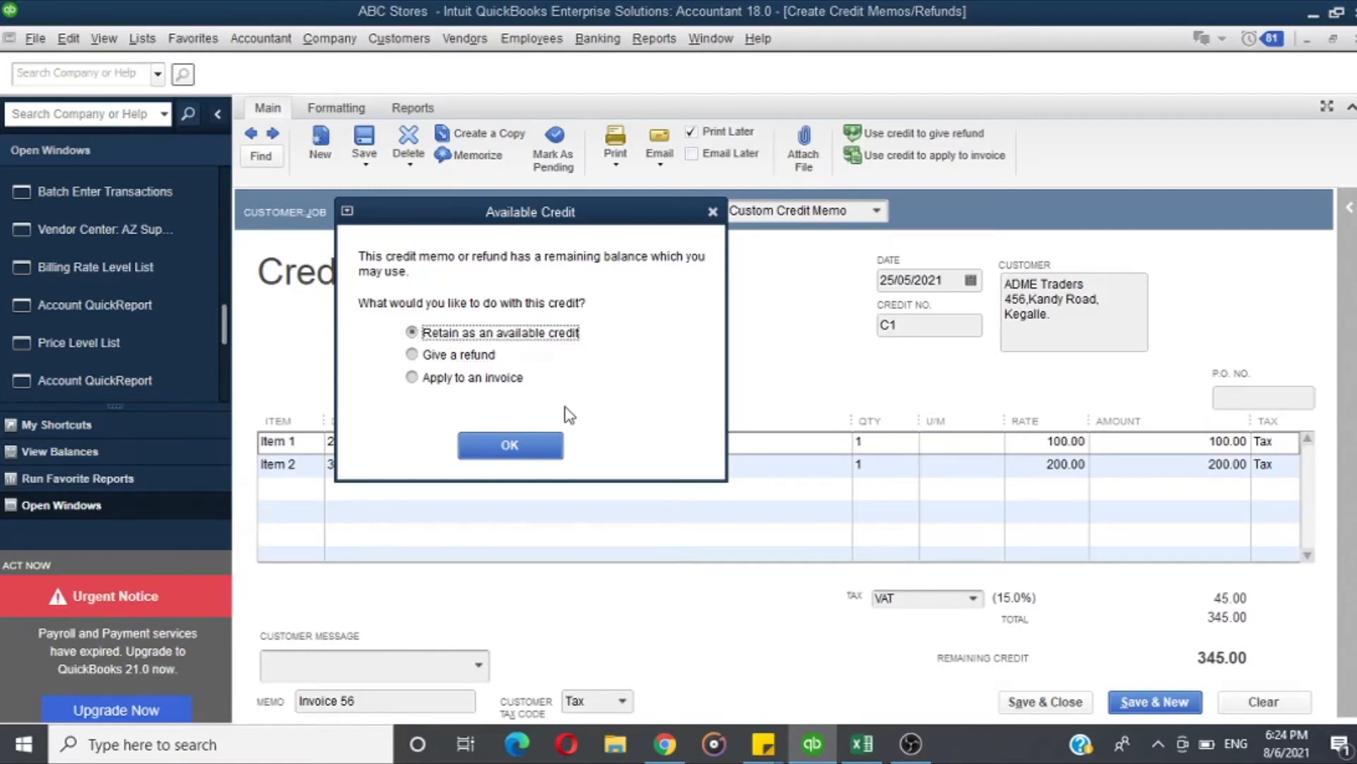
left_click(509, 446)
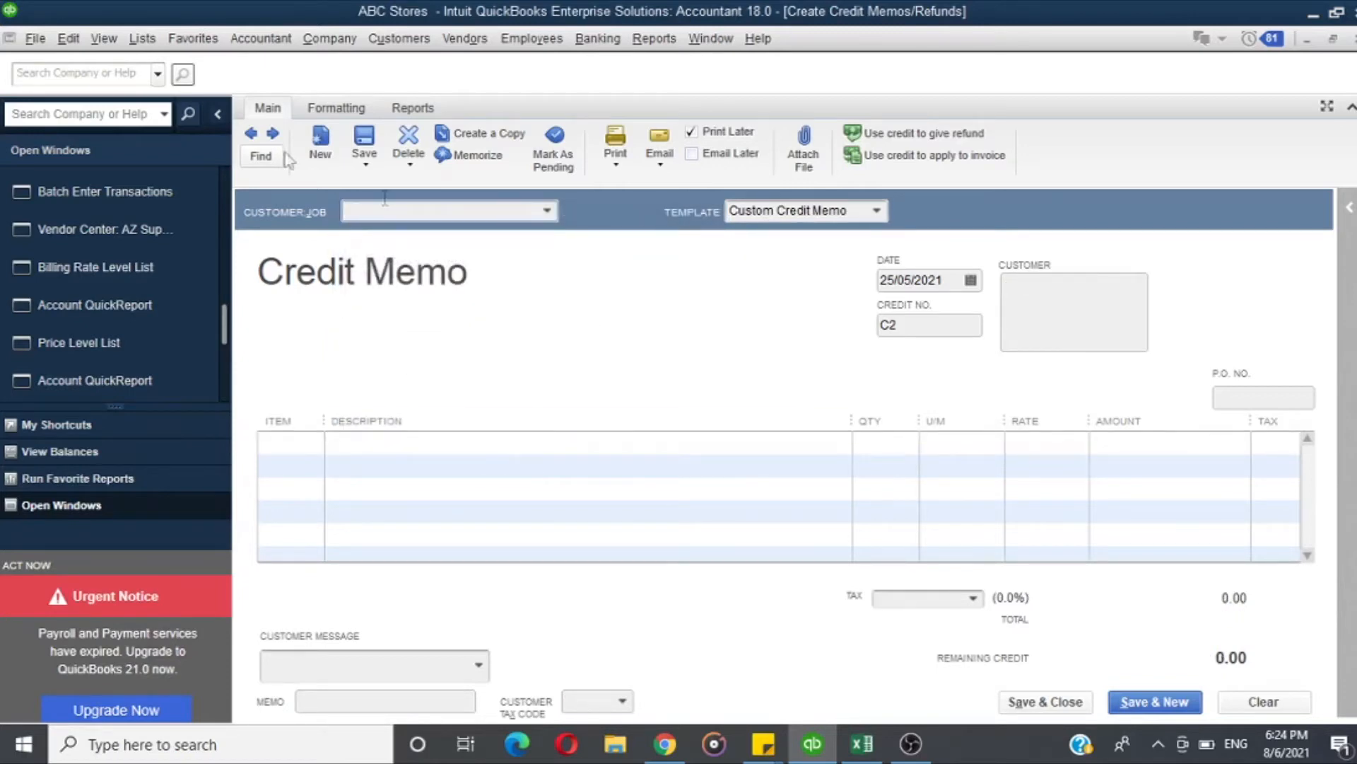
- Display the saved credit memo C1 again and open the Customer Center
left_click(251, 134)
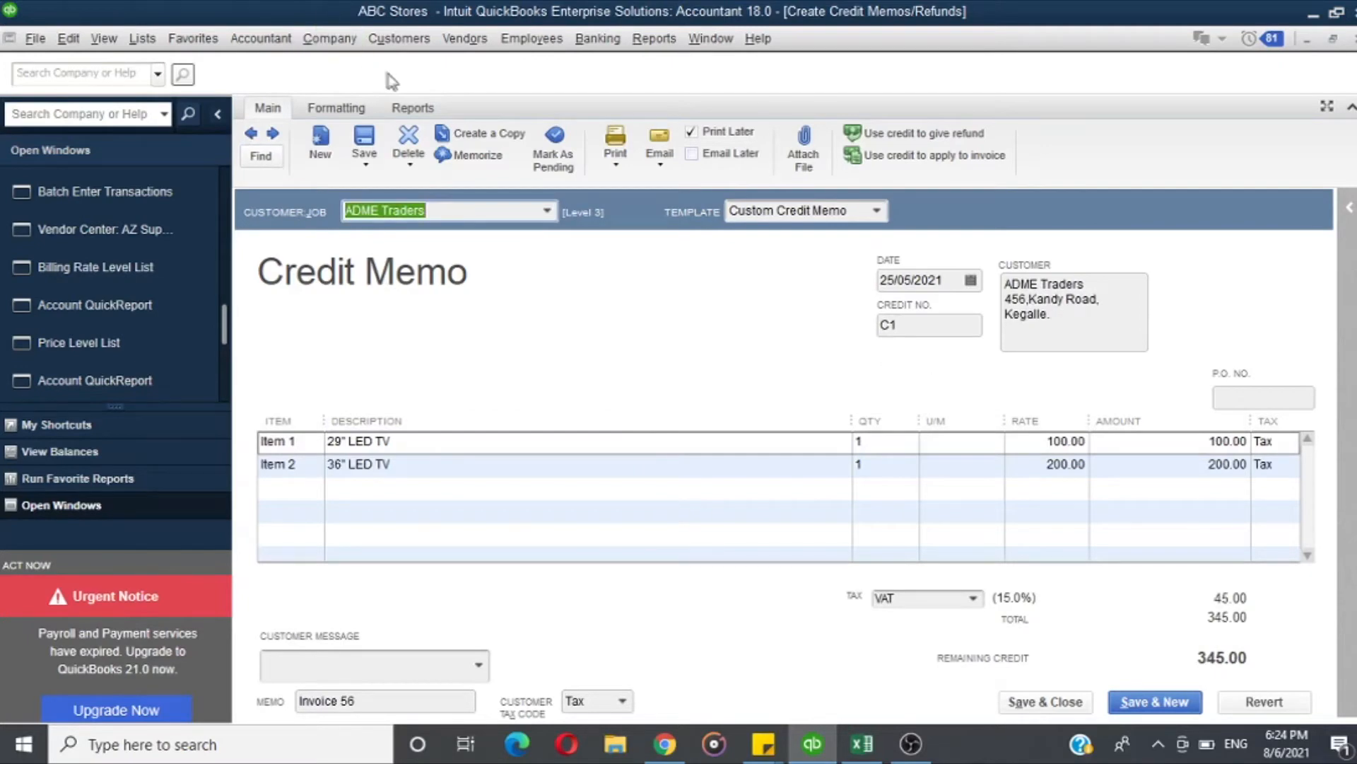
left_click(399, 46)
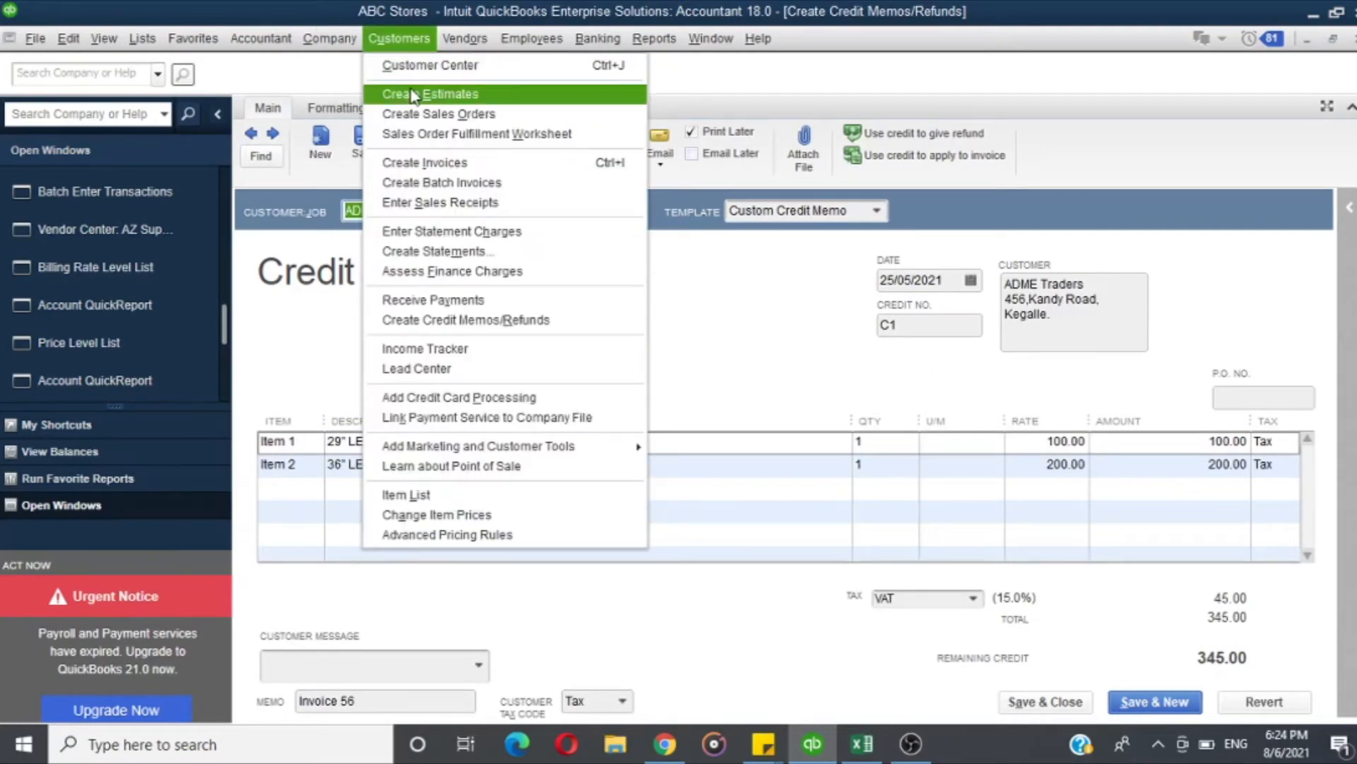
left_click(409, 65)
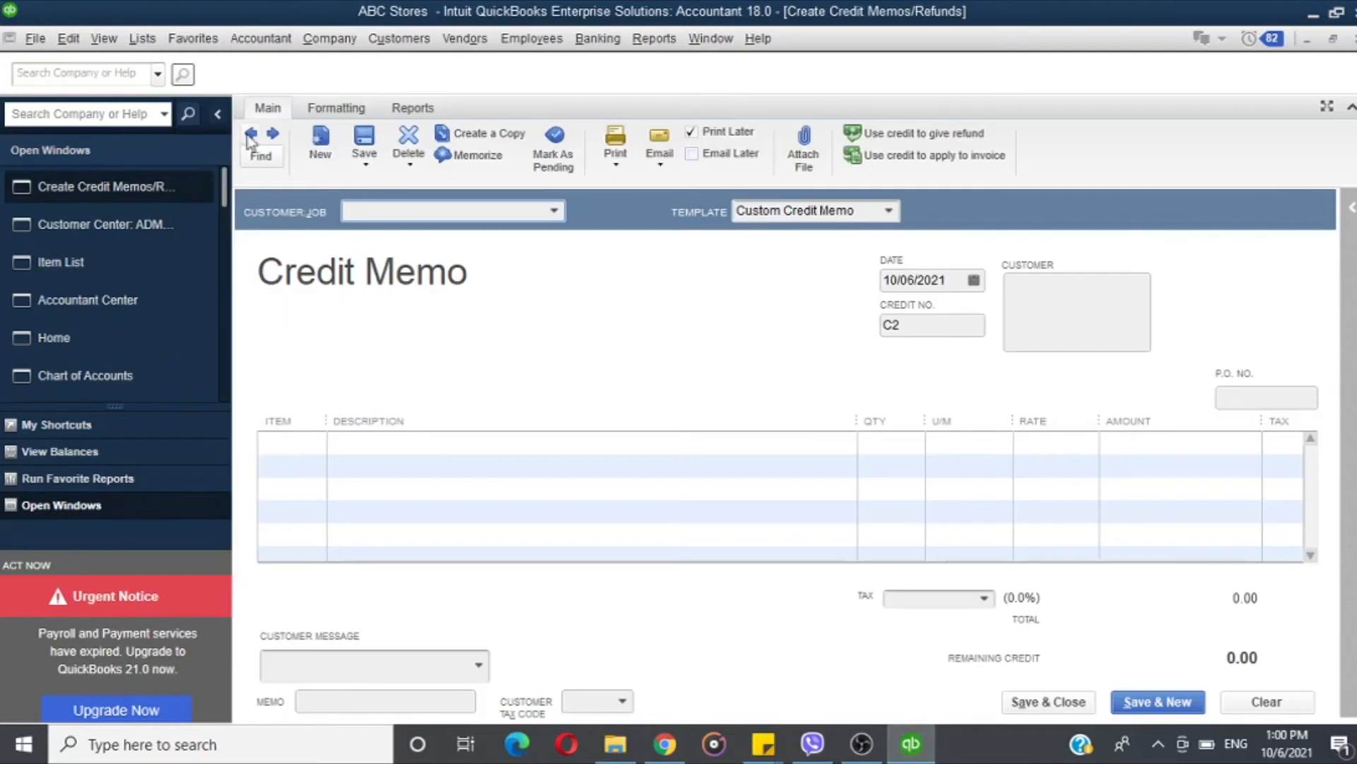
- Display credit memo C1 for ADME Traders and review its transaction journal
left_click(252, 135)
left_click(252, 135)
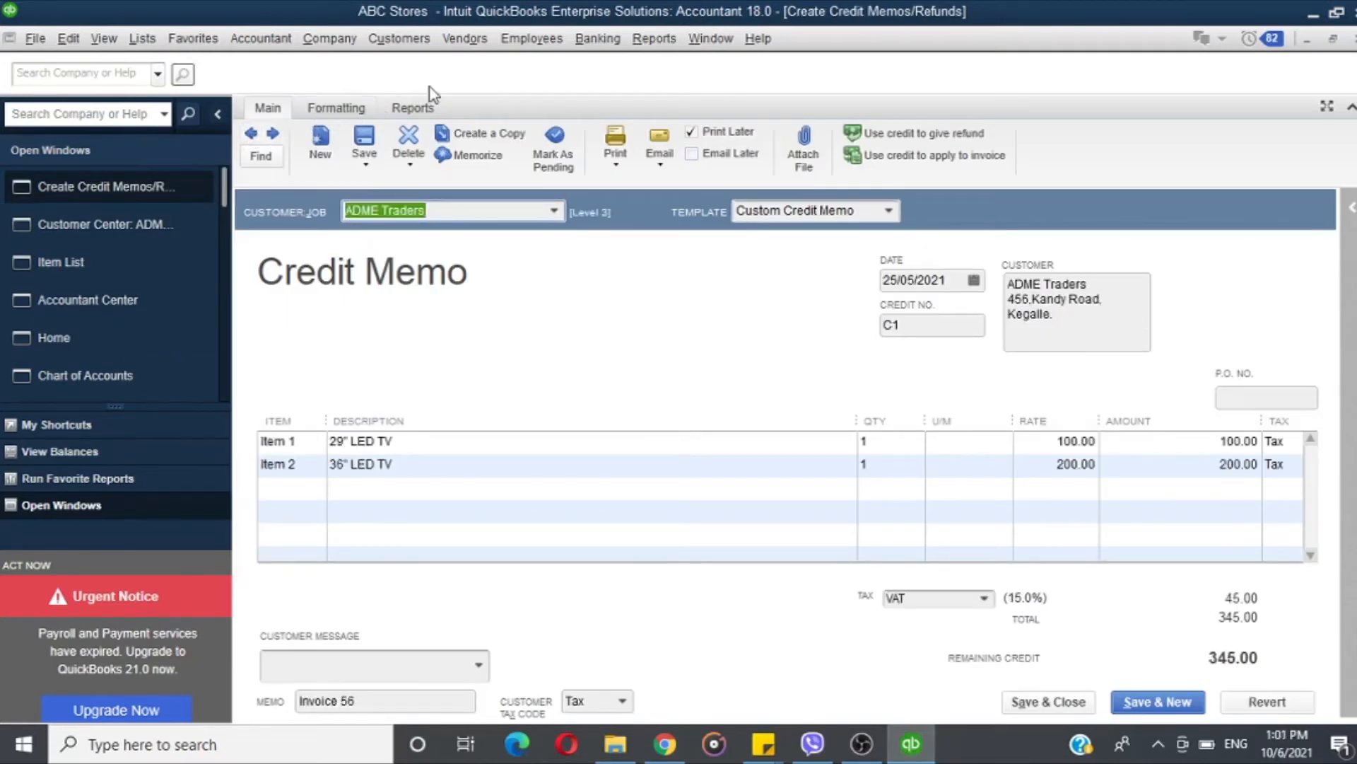
left_click(397, 108)
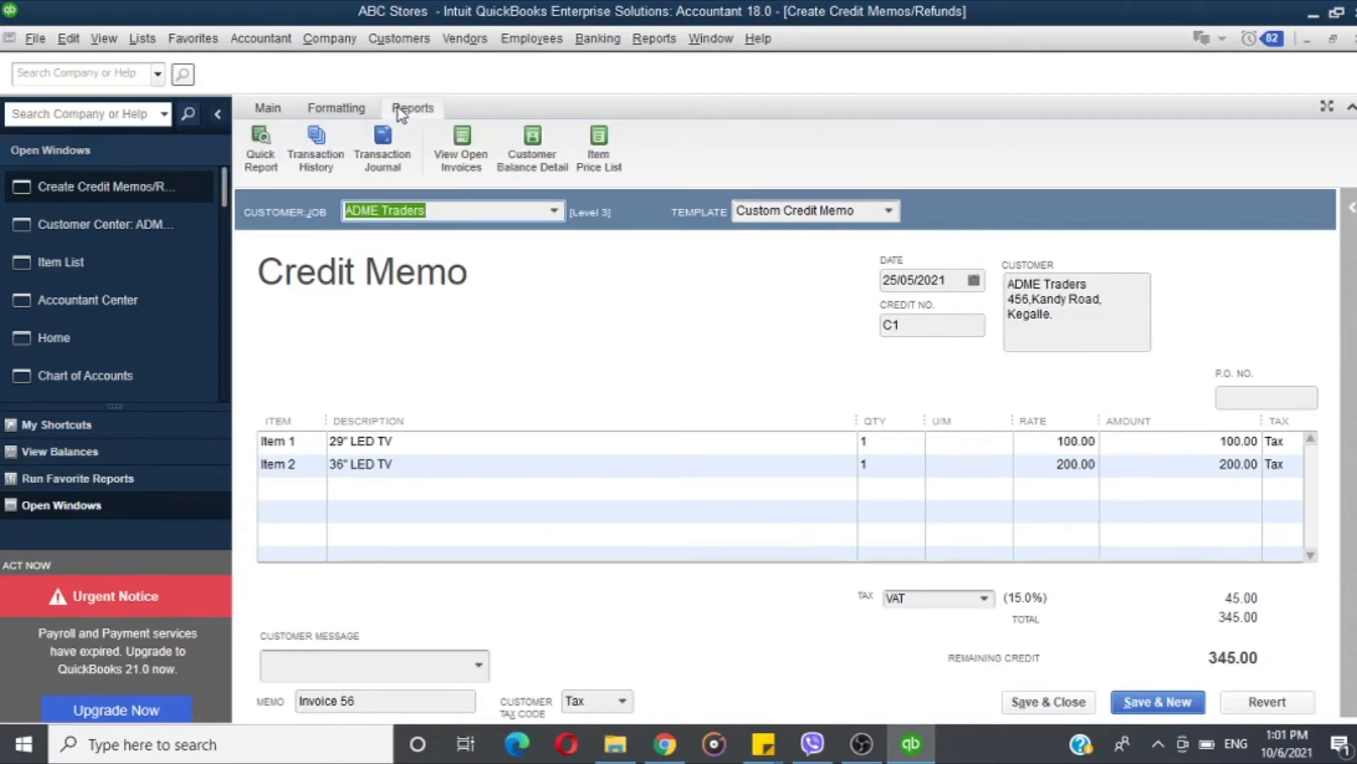
left_click(373, 146)
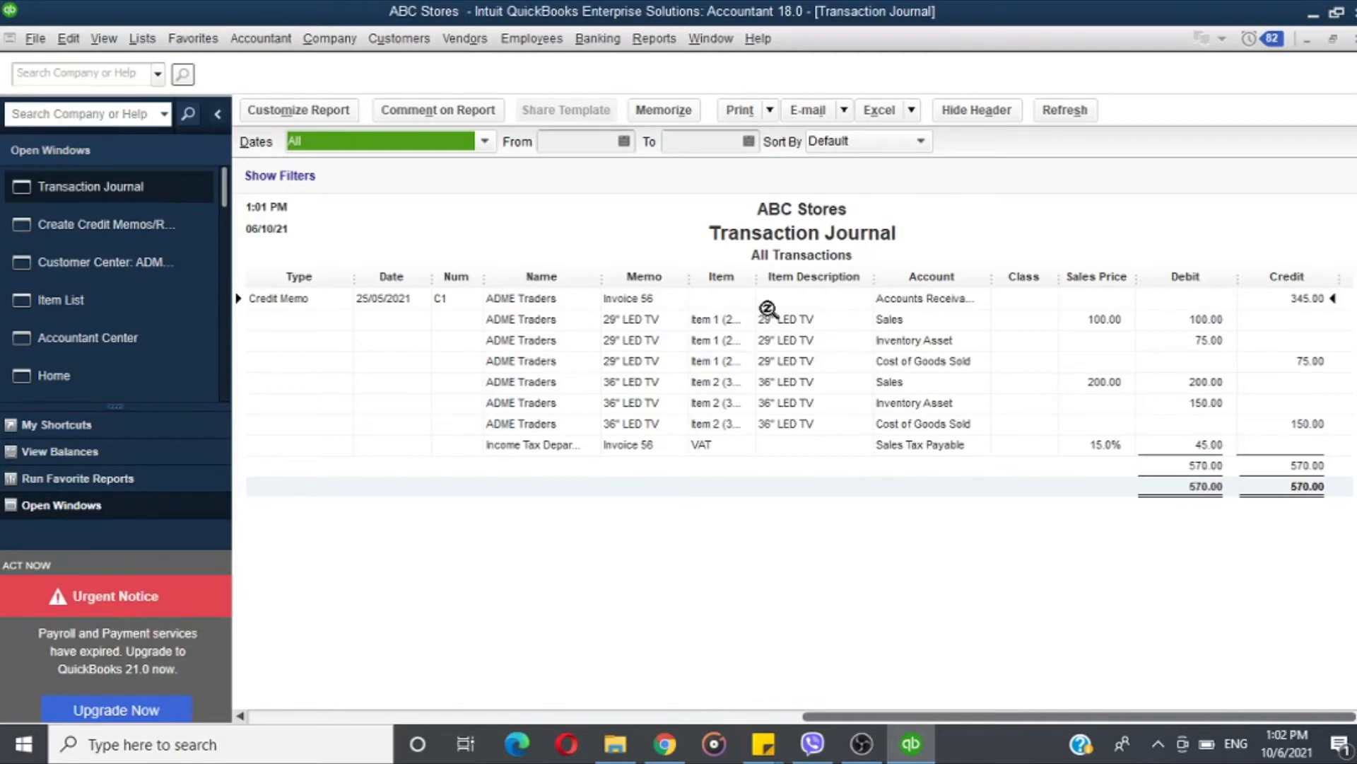
- Return to credit memo C1, mark it as pending and set it back to final
left_click(133, 223)
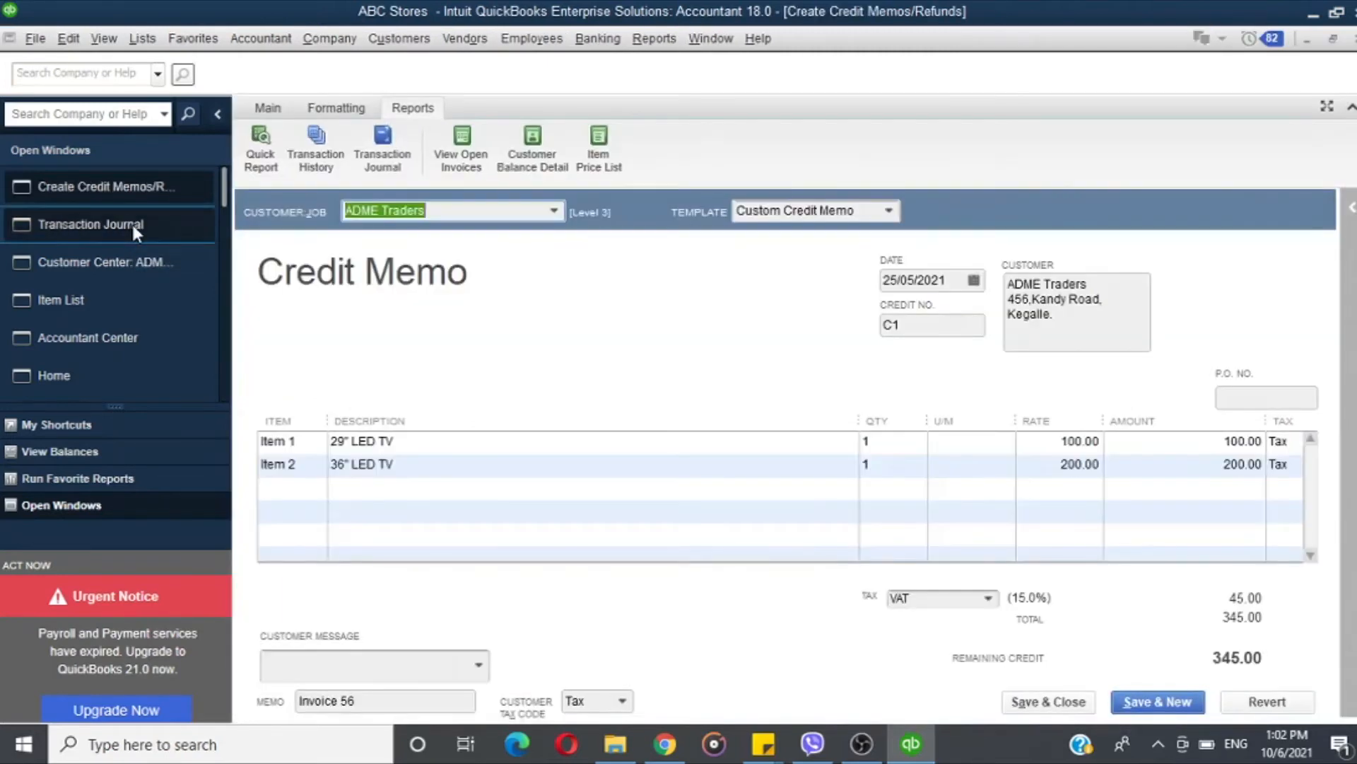
left_click(258, 111)
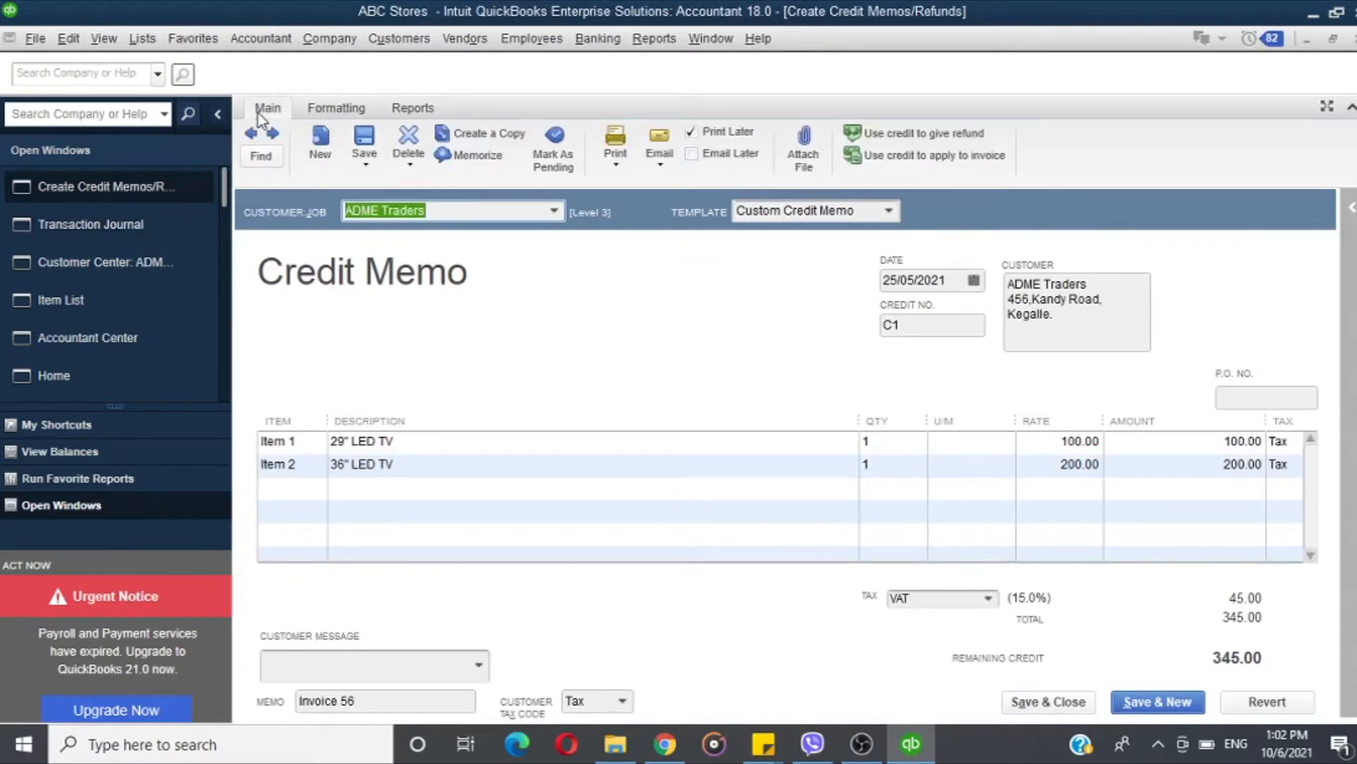
left_click(555, 152)
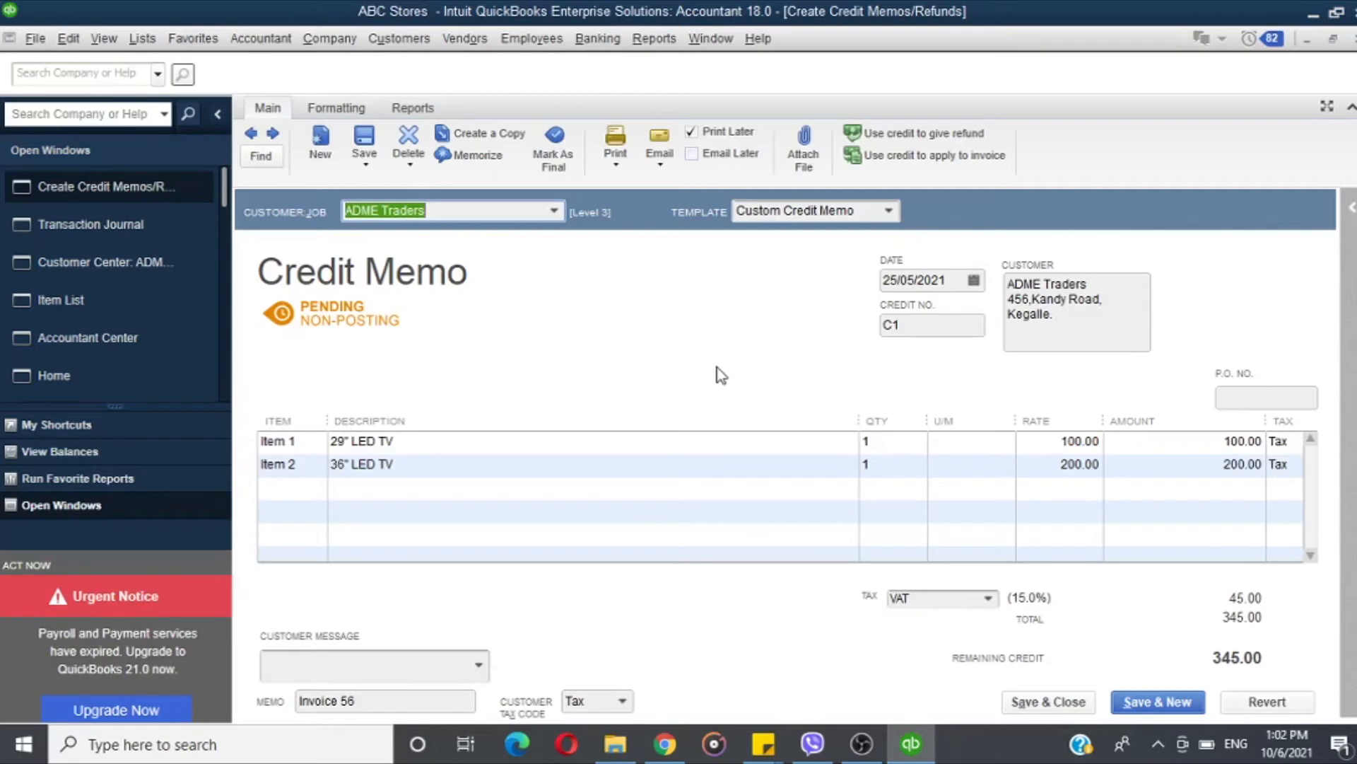
left_click(540, 164)
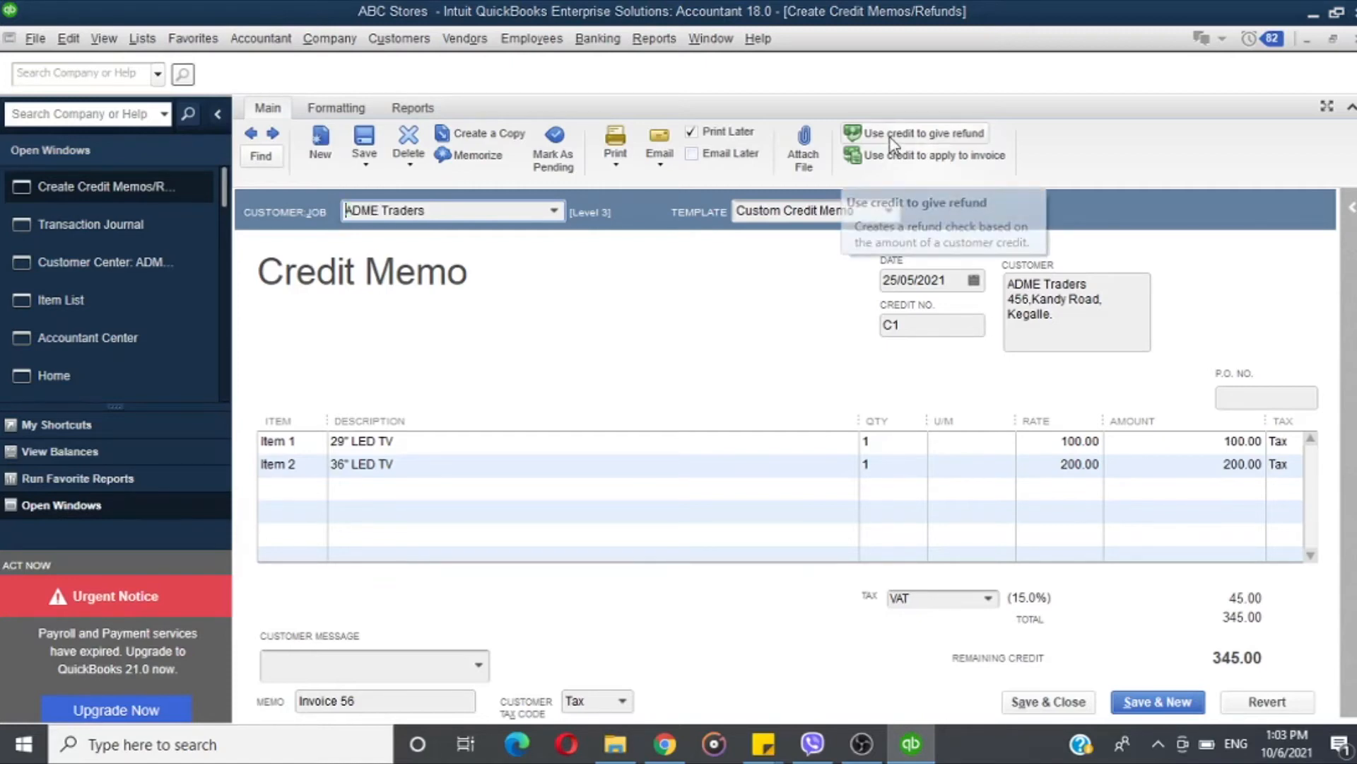
- Start a refund from credit memo C1, keeping Check as the method and Bank 1 as the account, and date it 31/05/2021
left_click(895, 144)
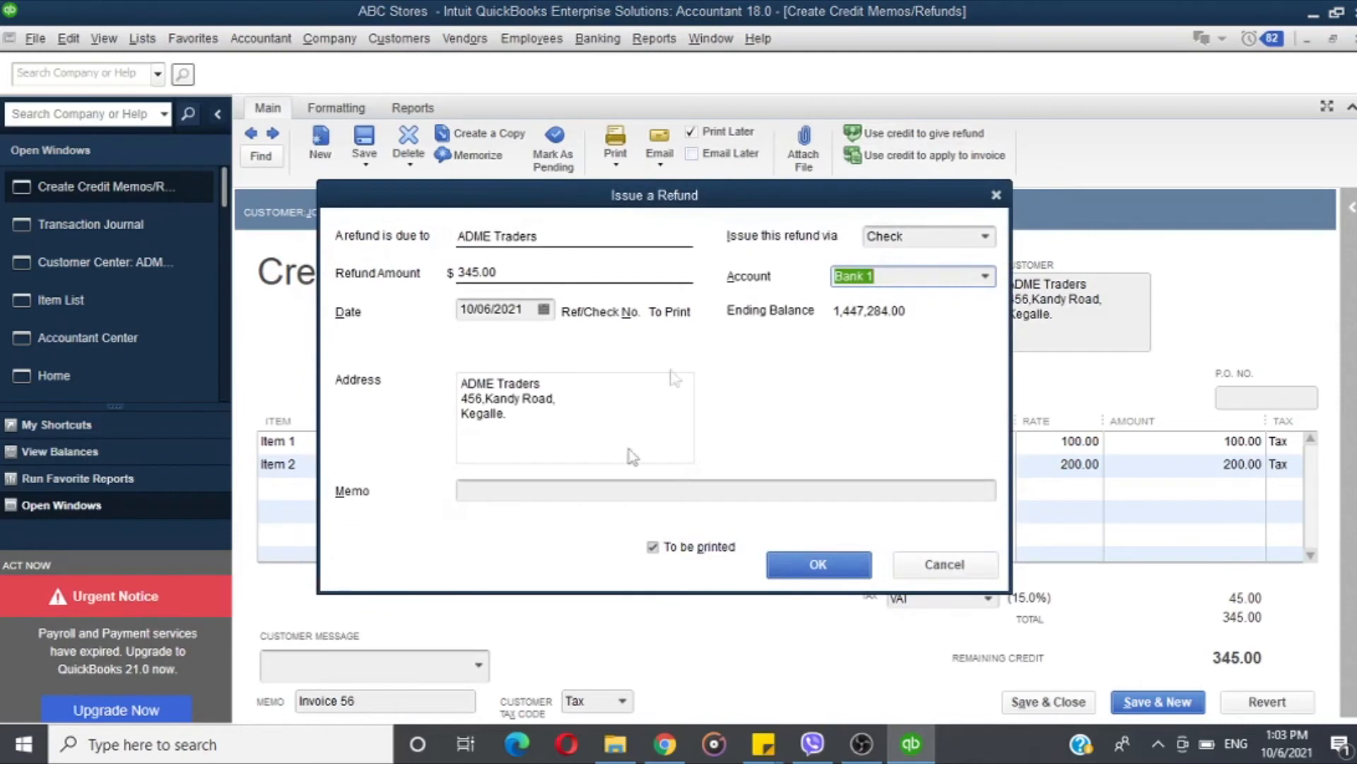
left_click_drag(517, 205, 529, 146)
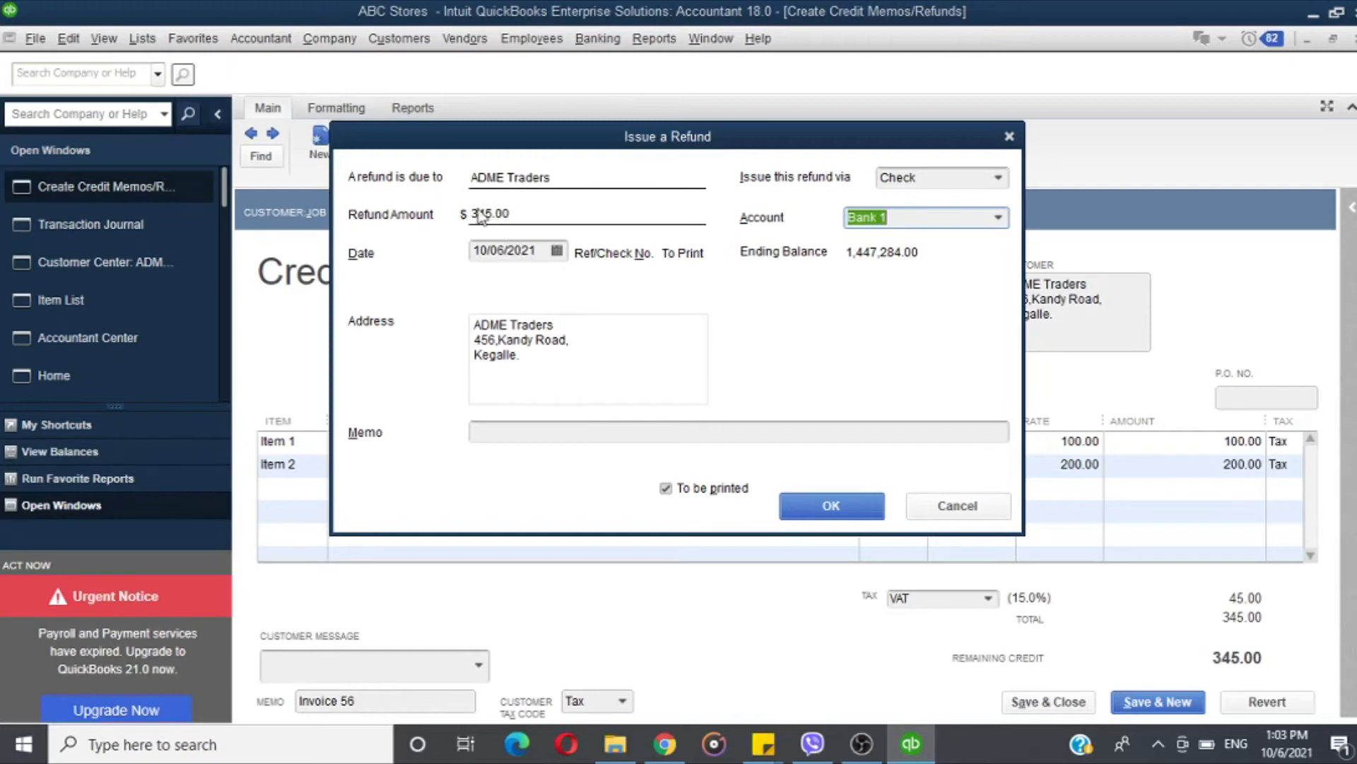
left_click(999, 179)
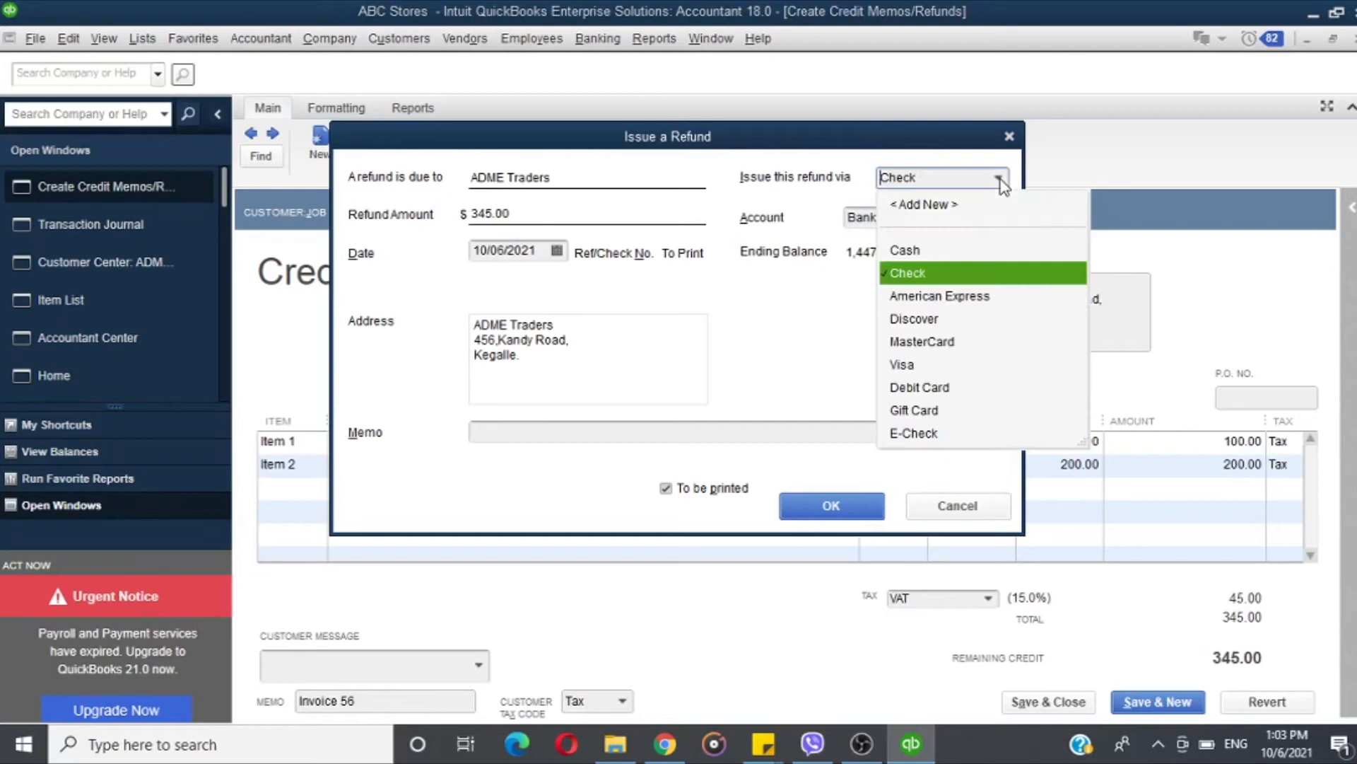
left_click(999, 179)
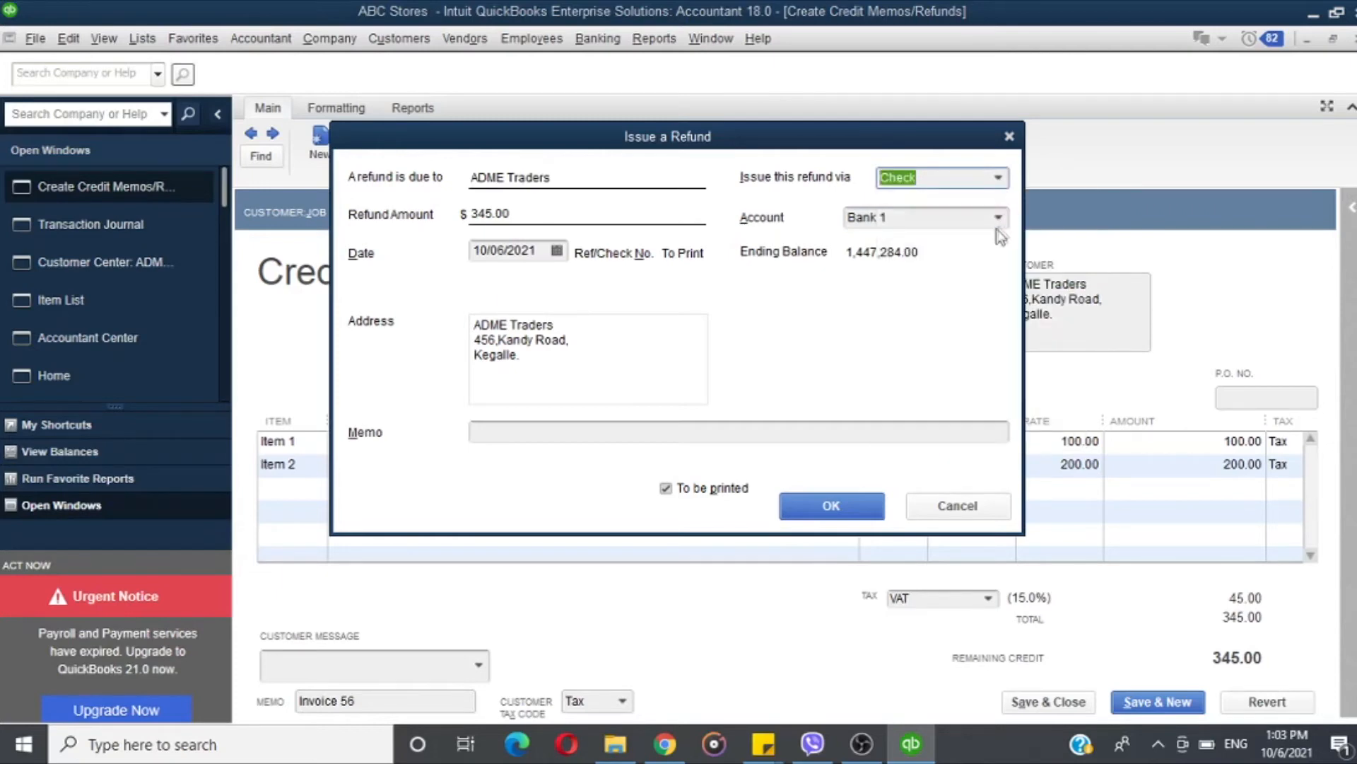
left_click(996, 220)
left_click(996, 222)
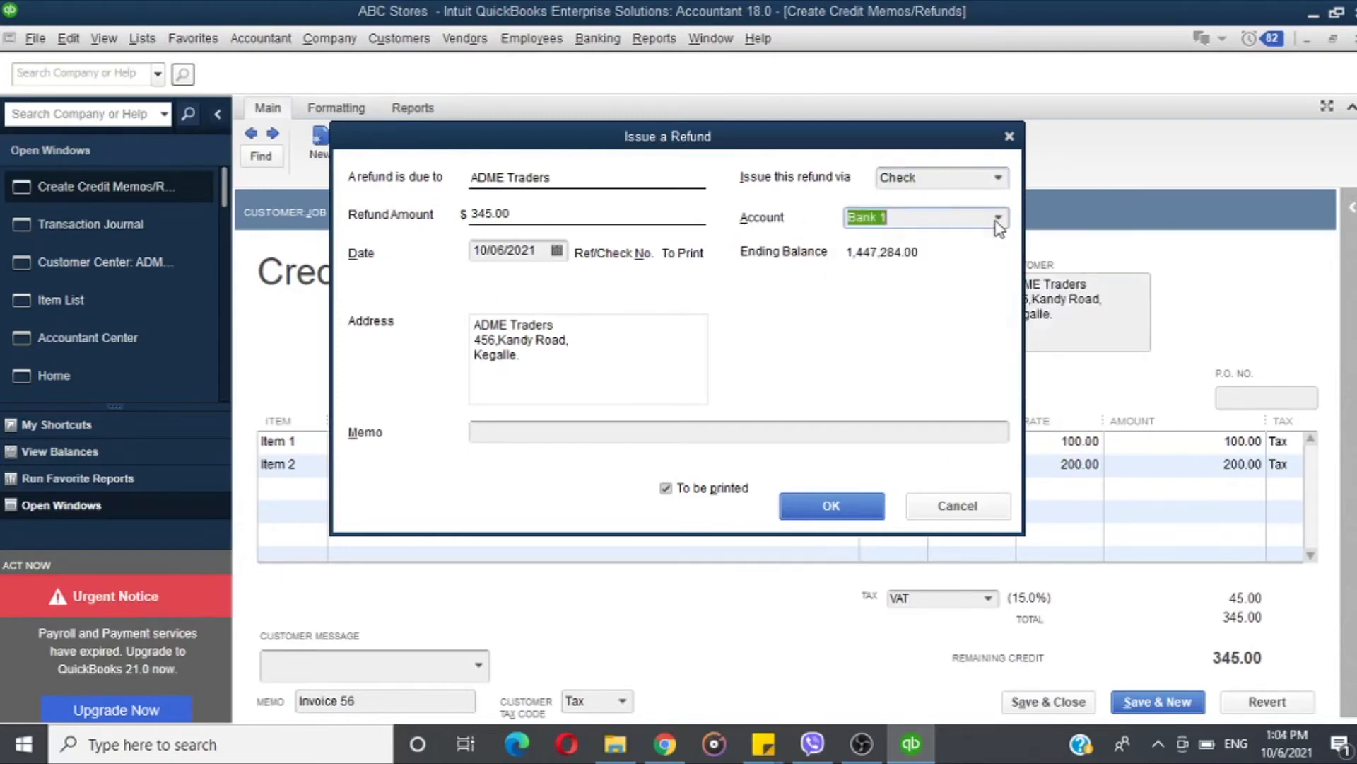
left_click(557, 251)
left_click(492, 284)
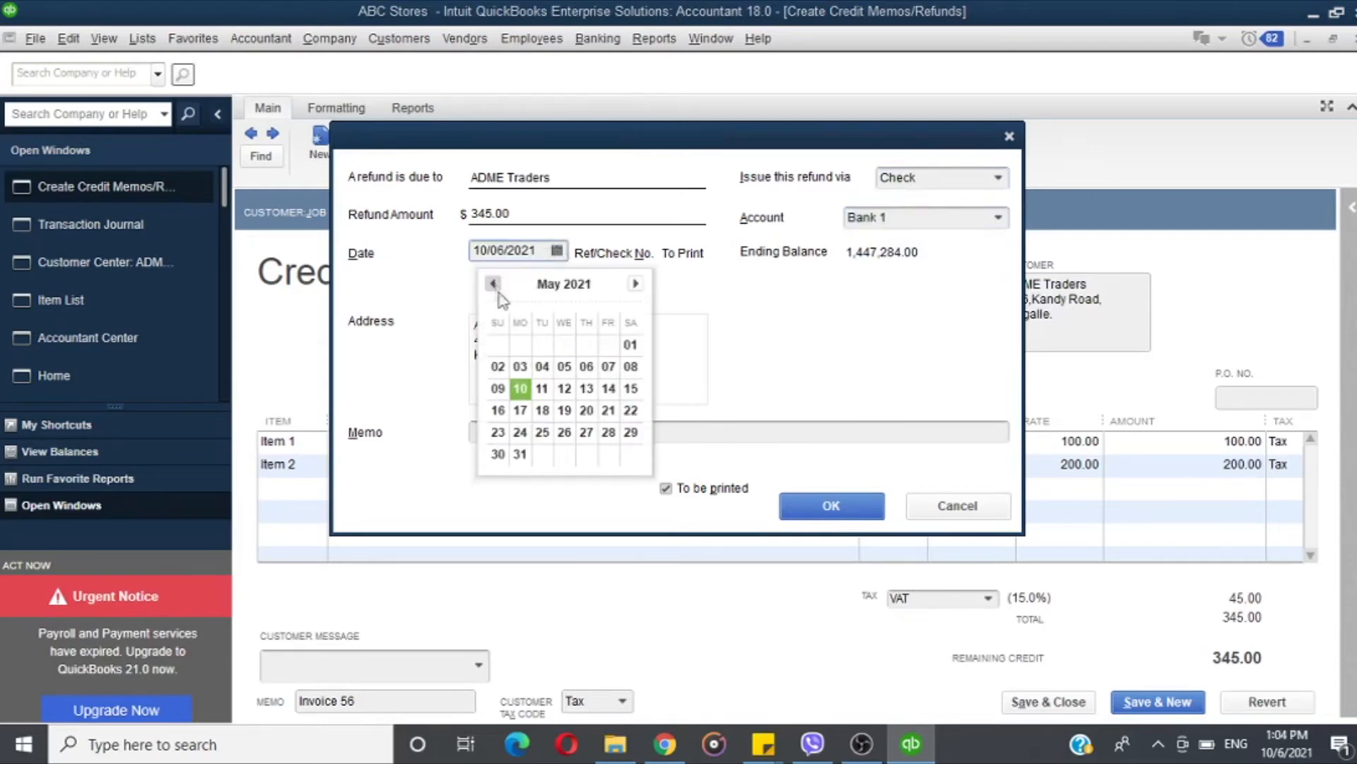
left_click(518, 456)
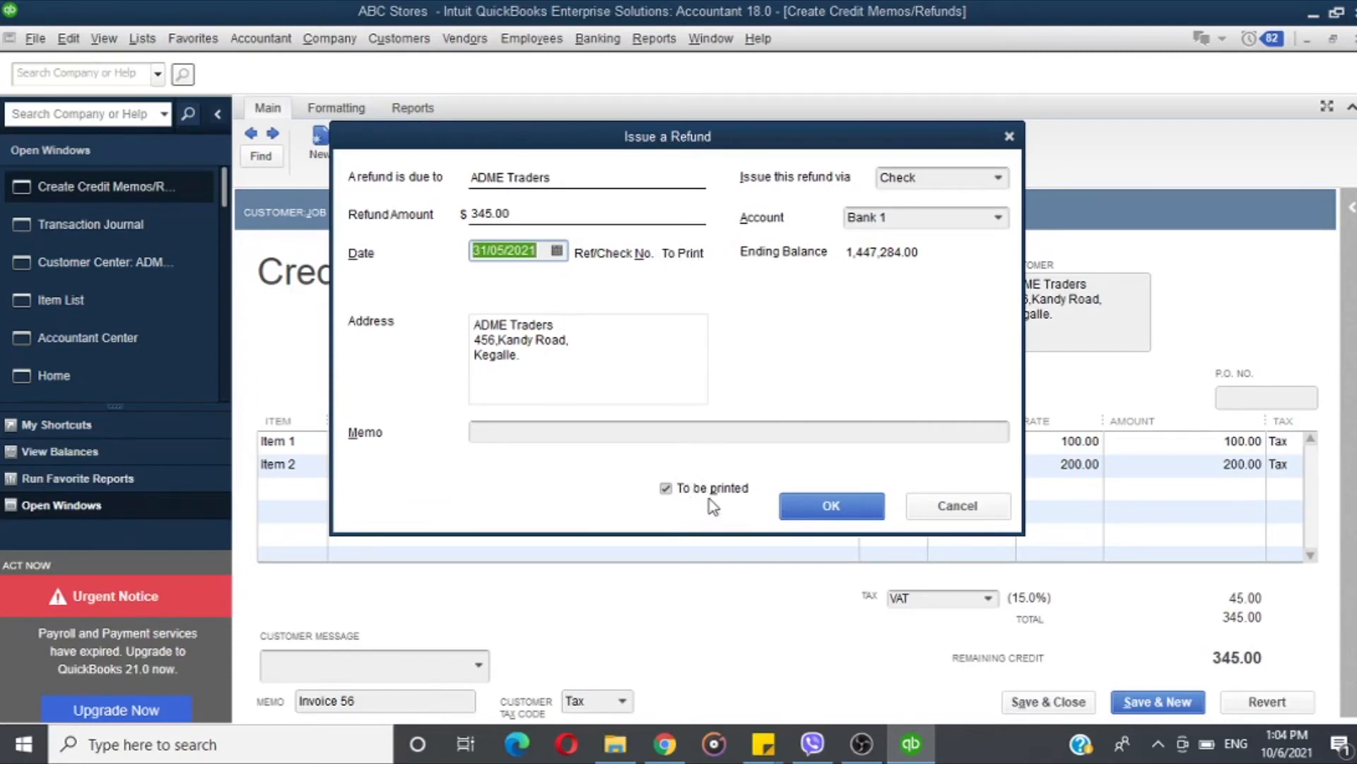
- Turn off printing for the refund, enter check number 545251 and memo "C1", and issue it
left_click(666, 489)
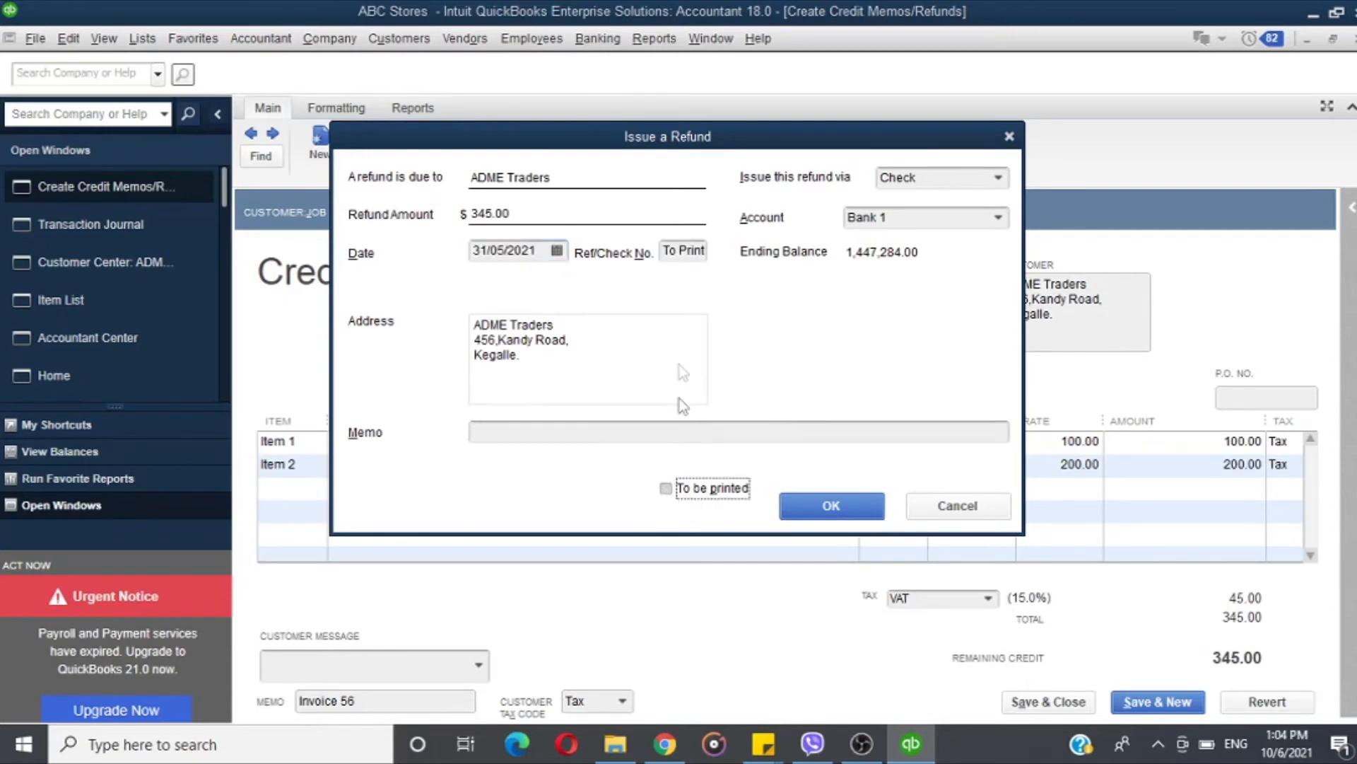
left_click(668, 251)
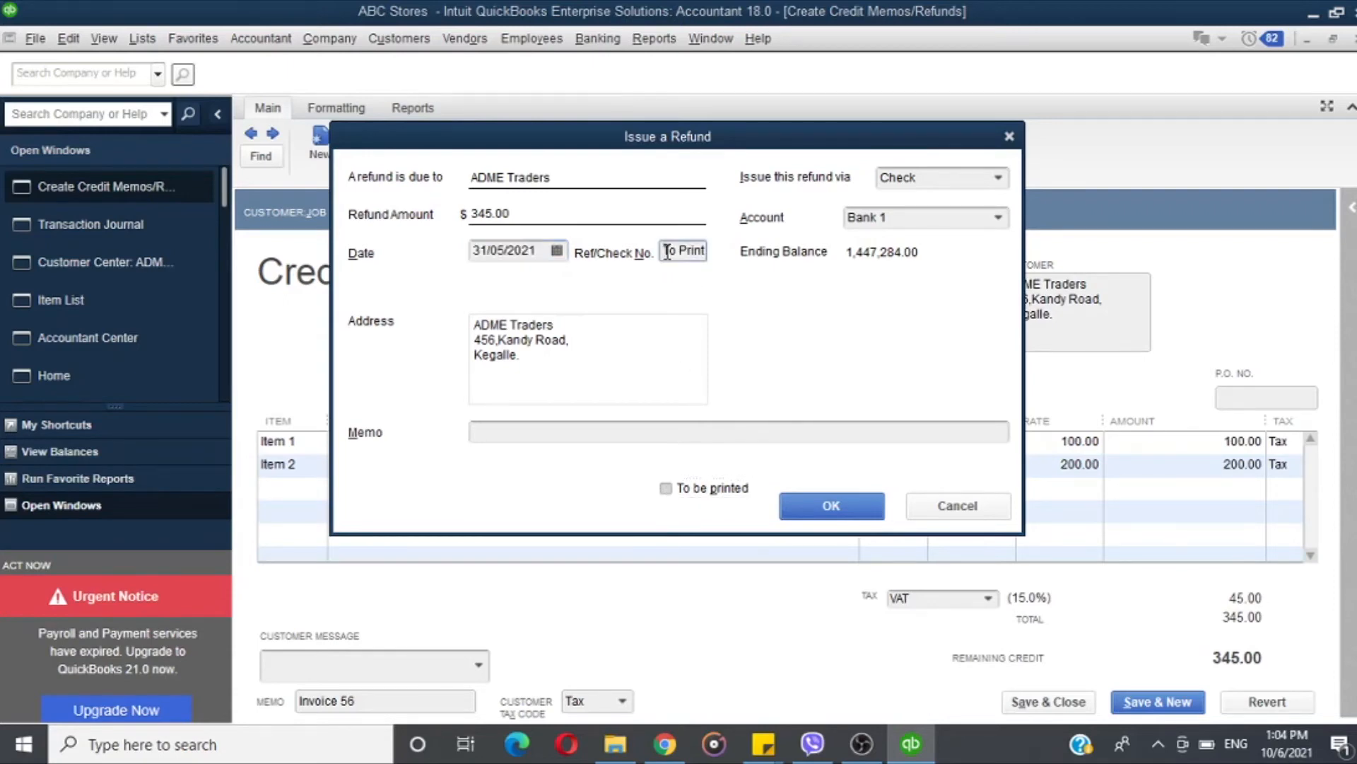
type("345251")
left_click(524, 433)
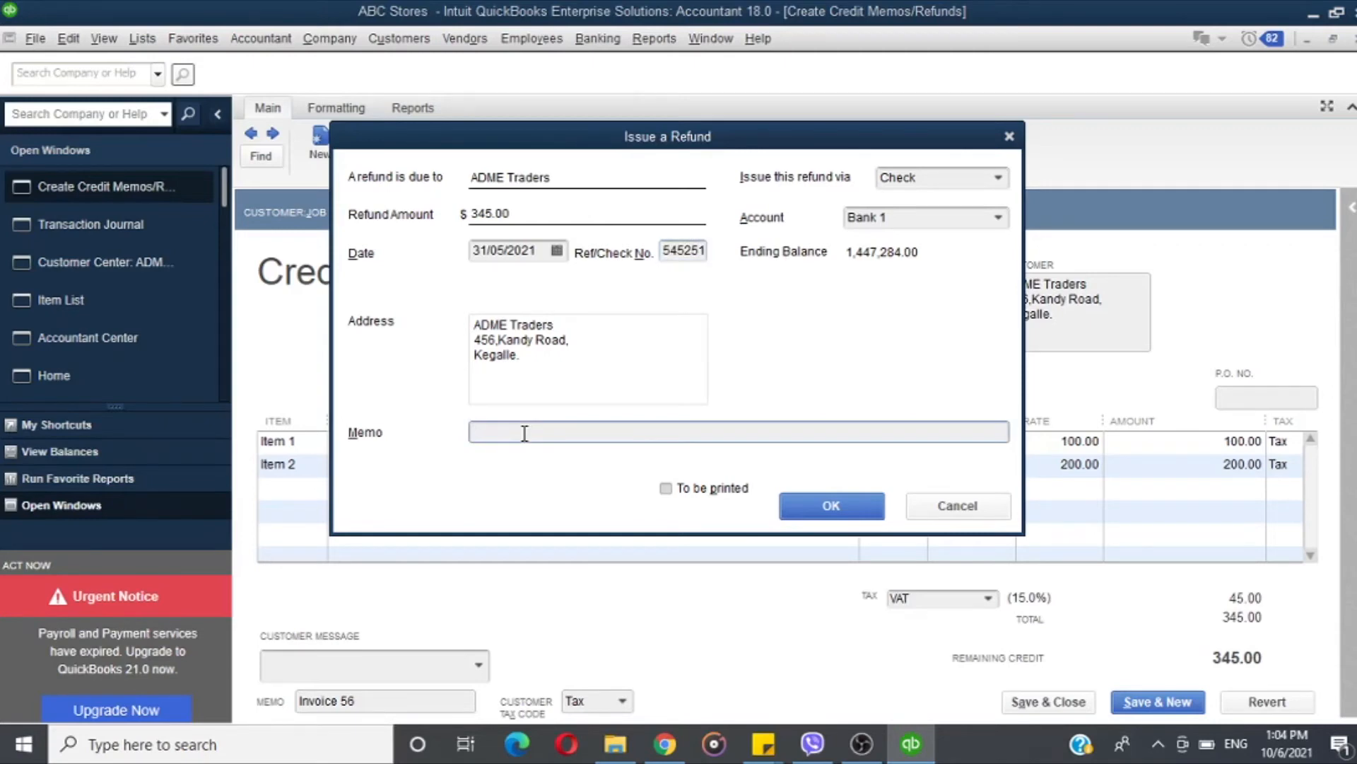
type("C1")
left_click(833, 506)
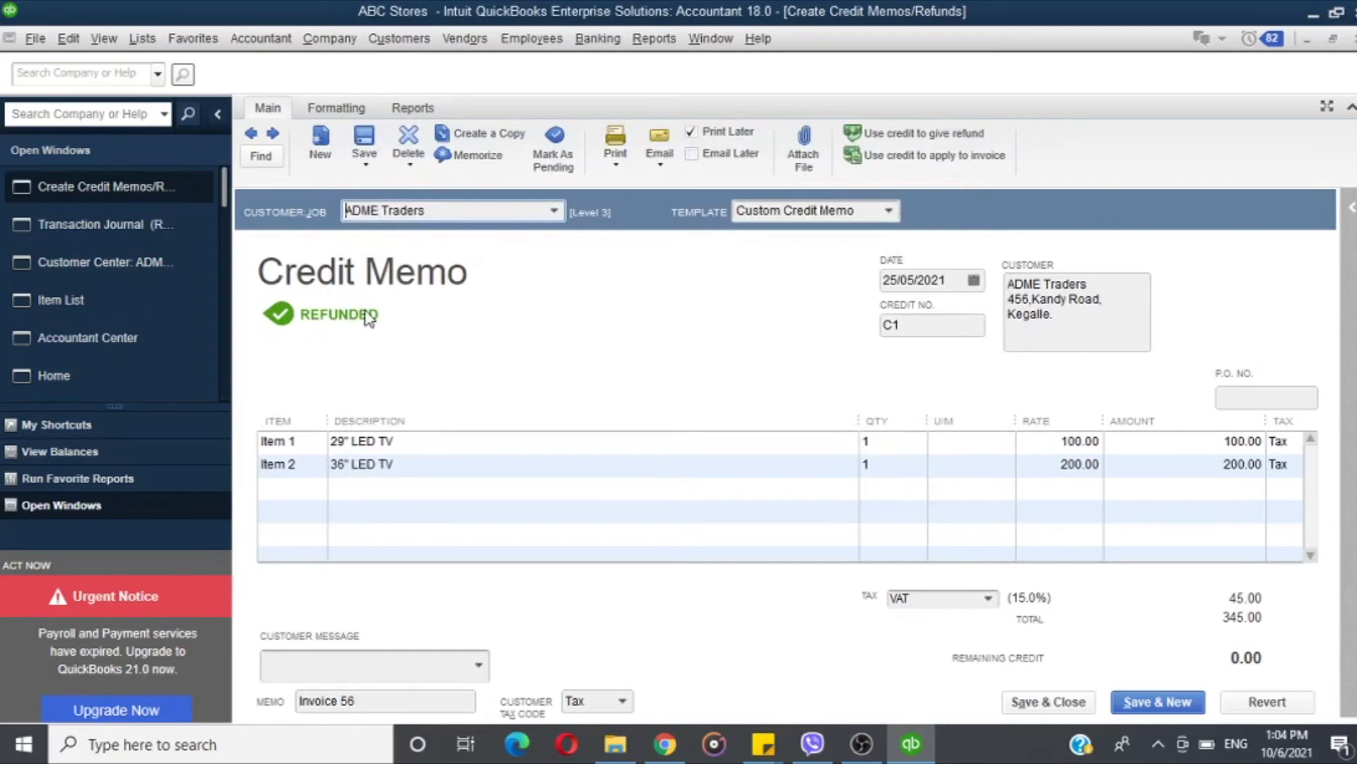
- Review the refund check among ADME Traders' transactions in the Customer Center and close it
left_click(113, 264)
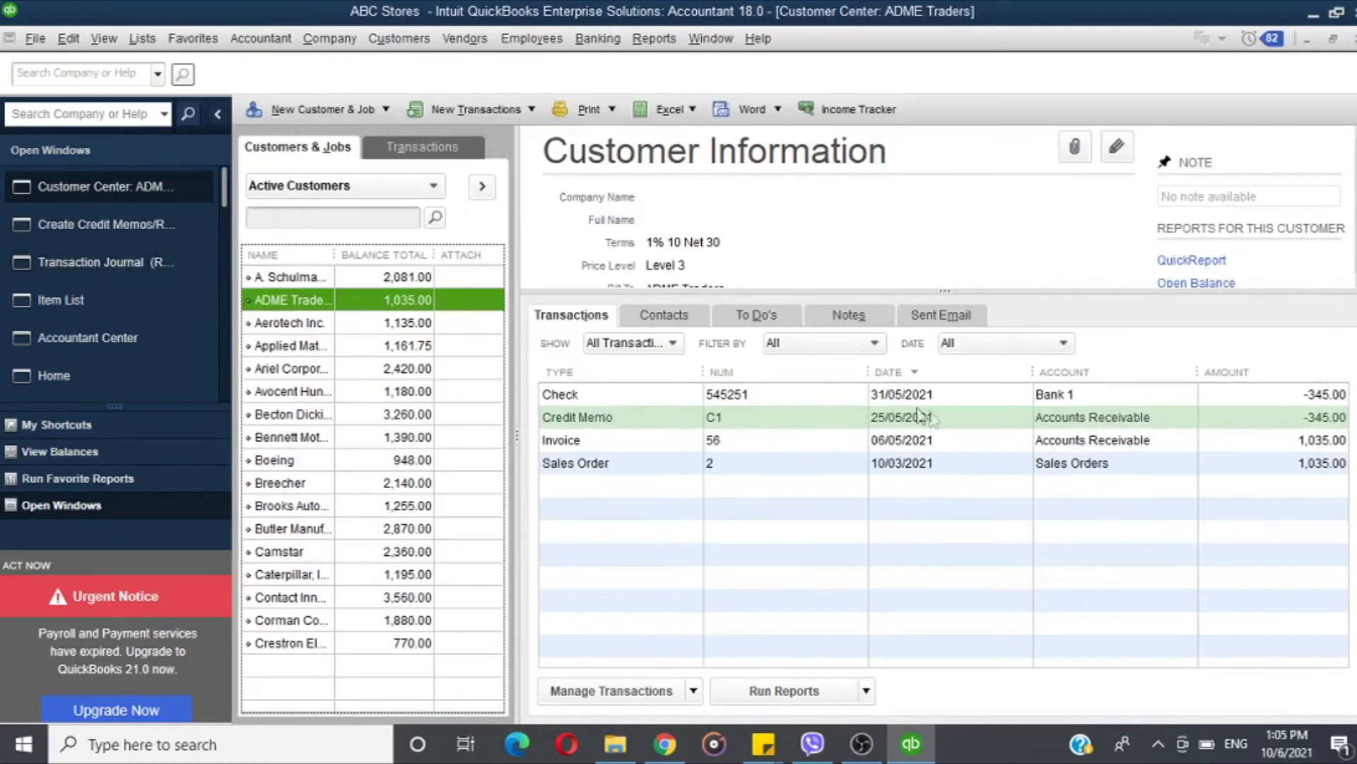
left_click(657, 393)
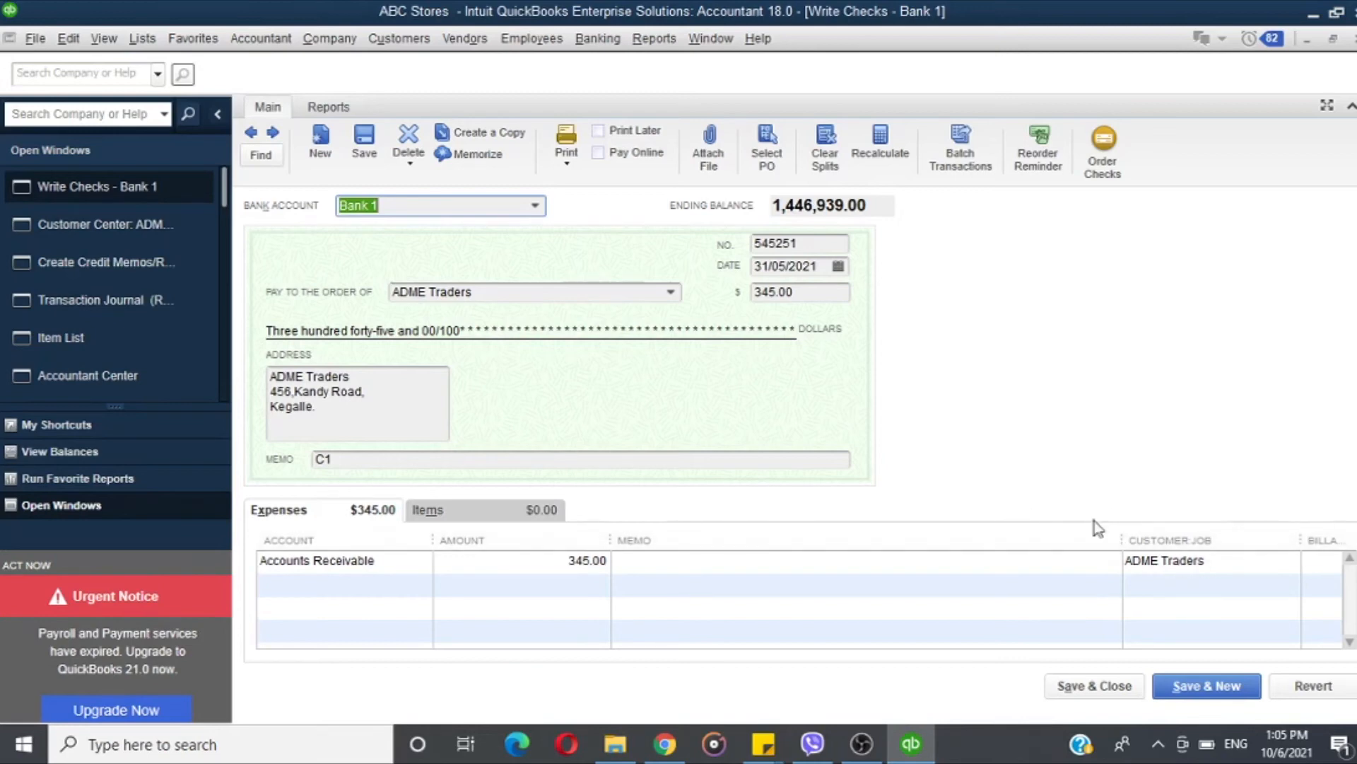
key("Escape")
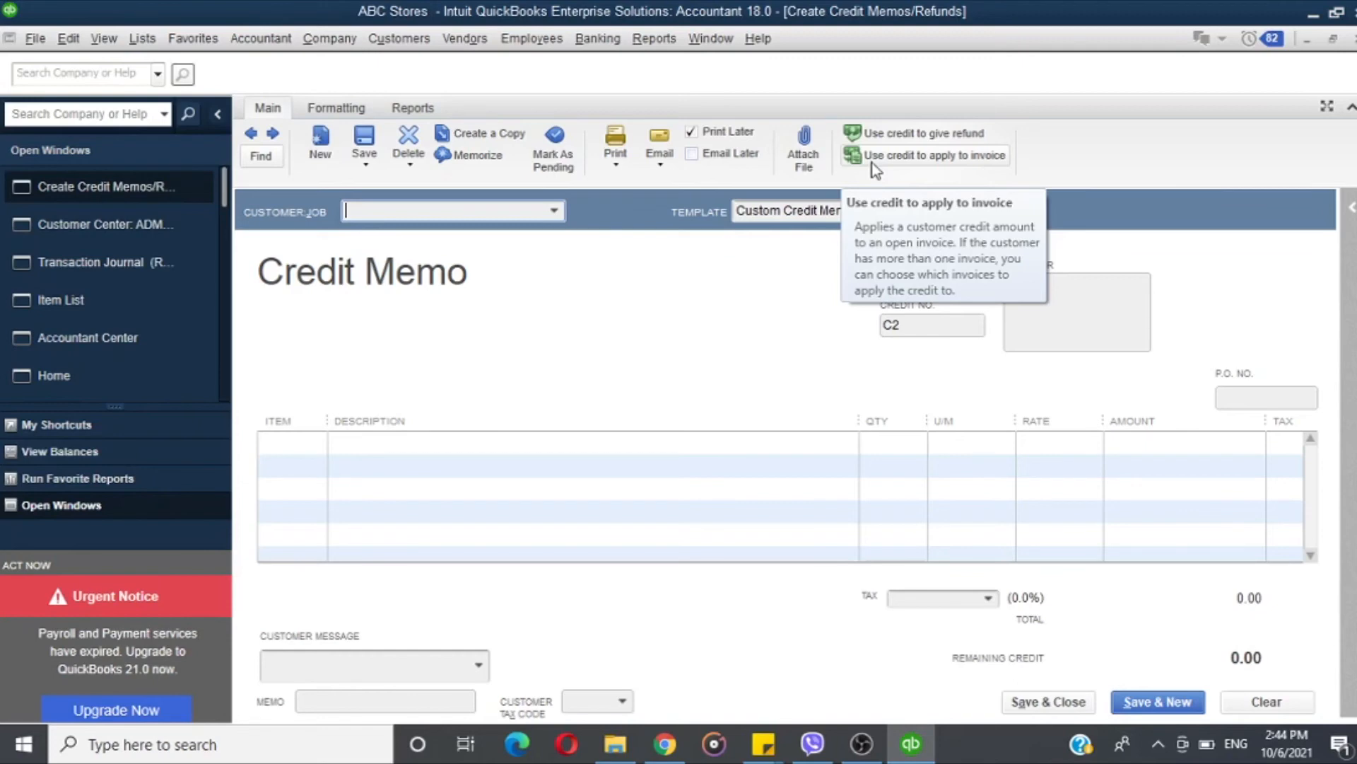
- Try to apply the credit to an invoice from the blank credit memo and from credit memo C1
left_click(871, 163)
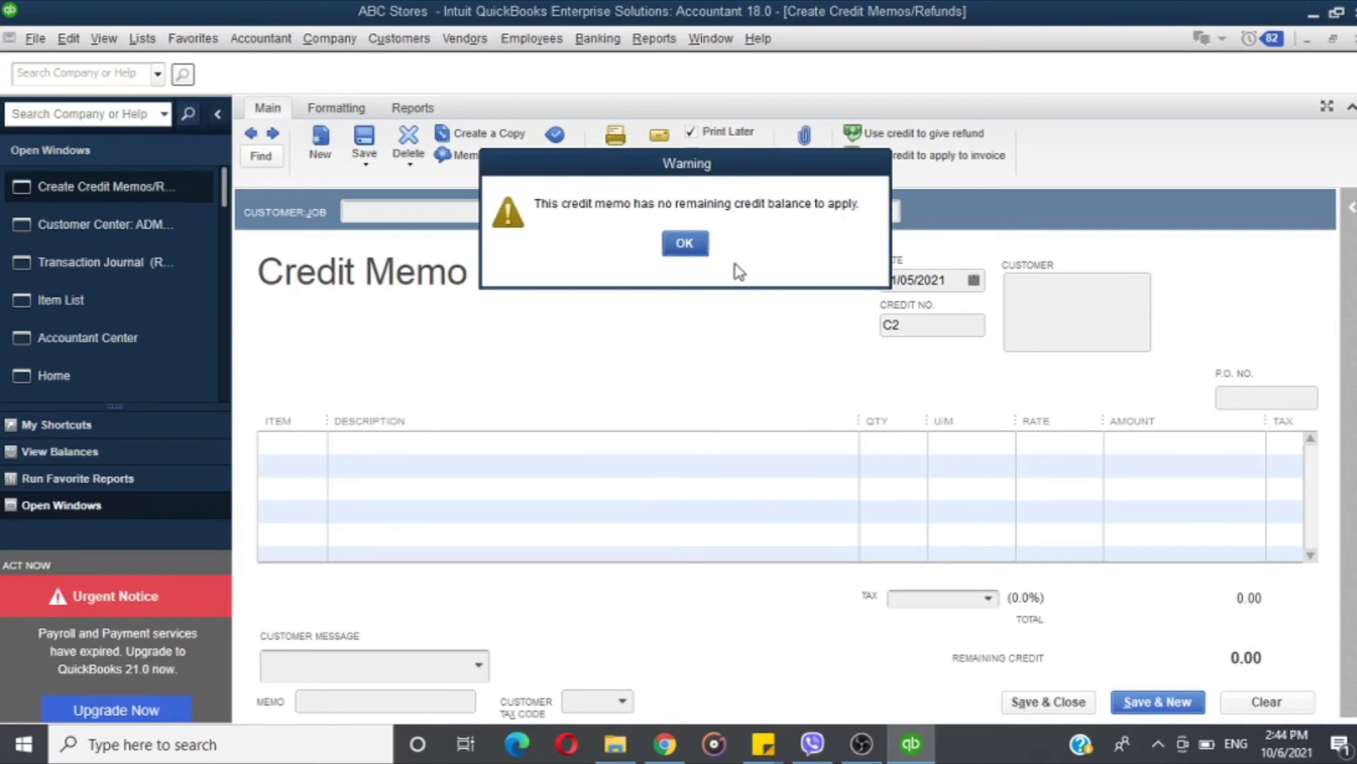
left_click(671, 243)
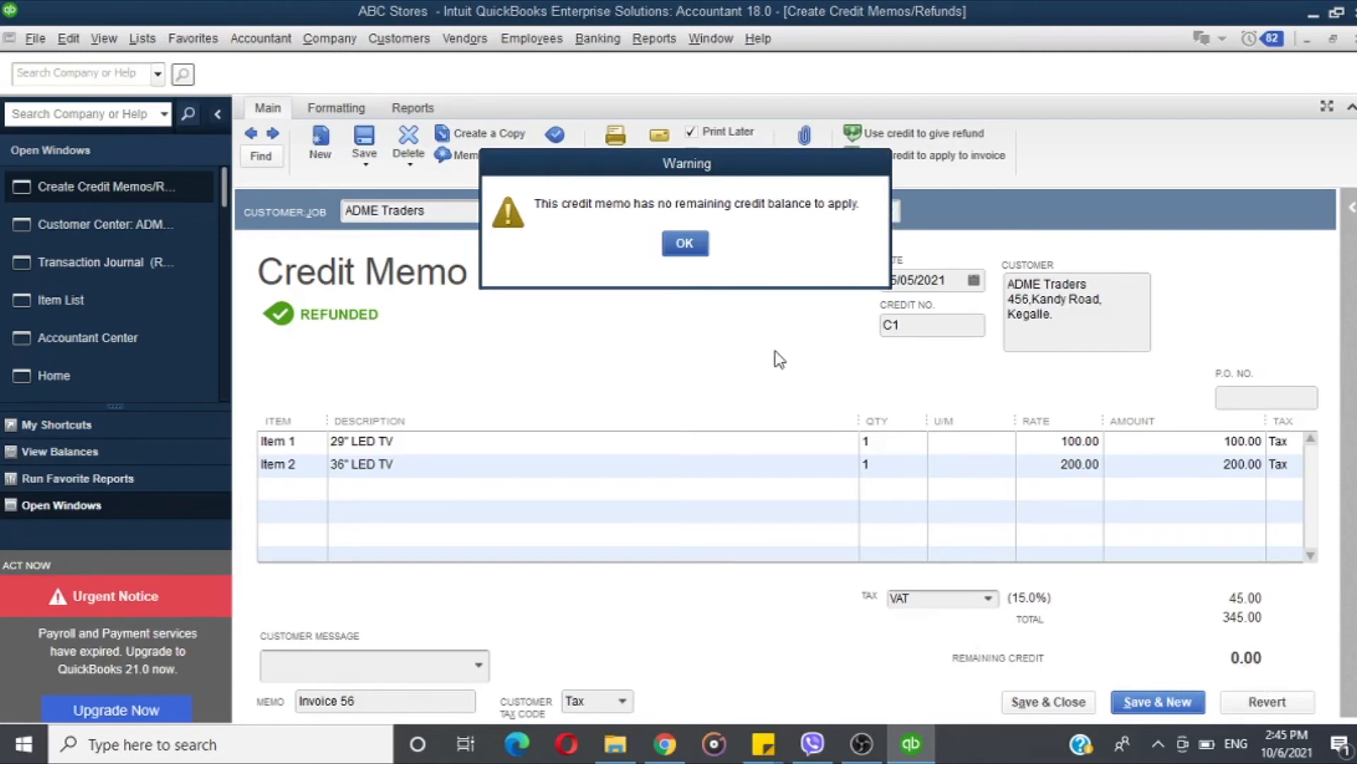
left_click(686, 248)
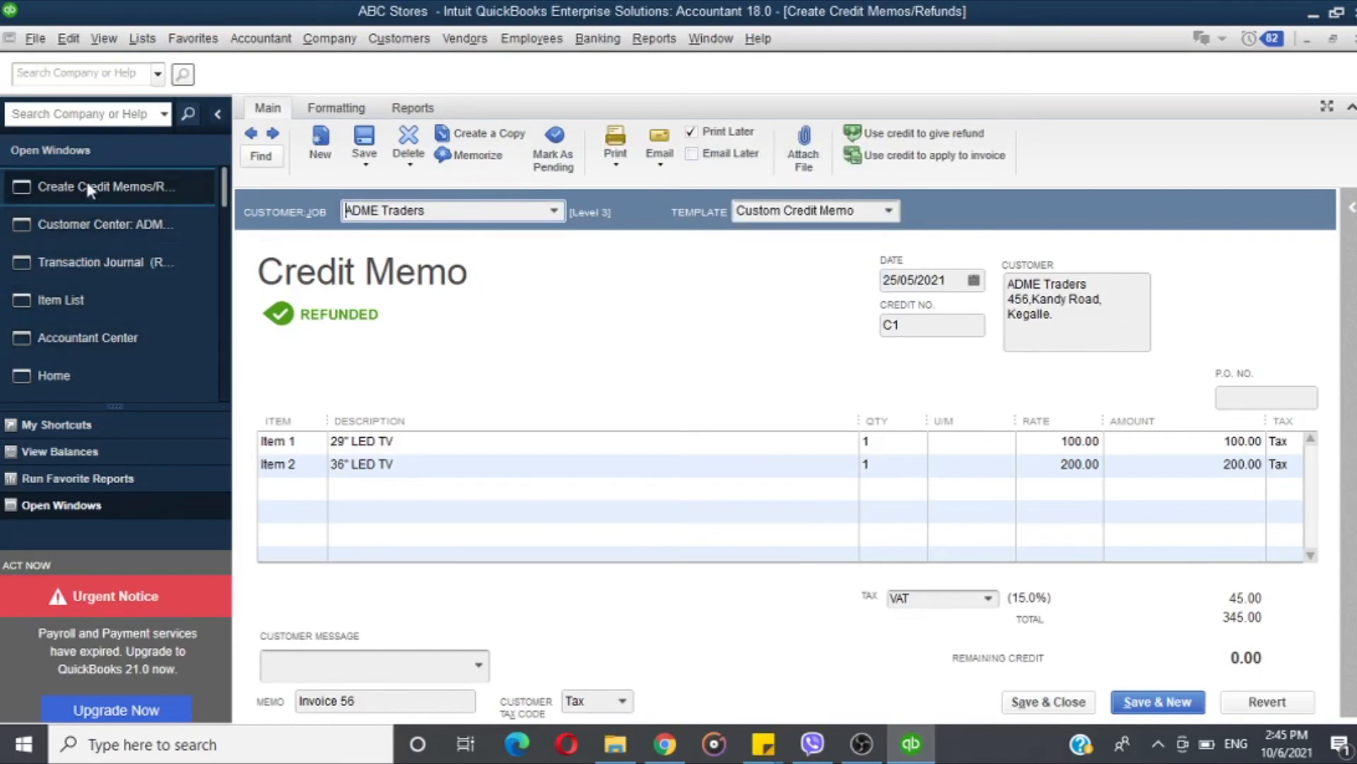
- Delete the refund check dated 31/05/2021 from ADME Traders' transactions, including its link to the credit memo
left_click(99, 238)
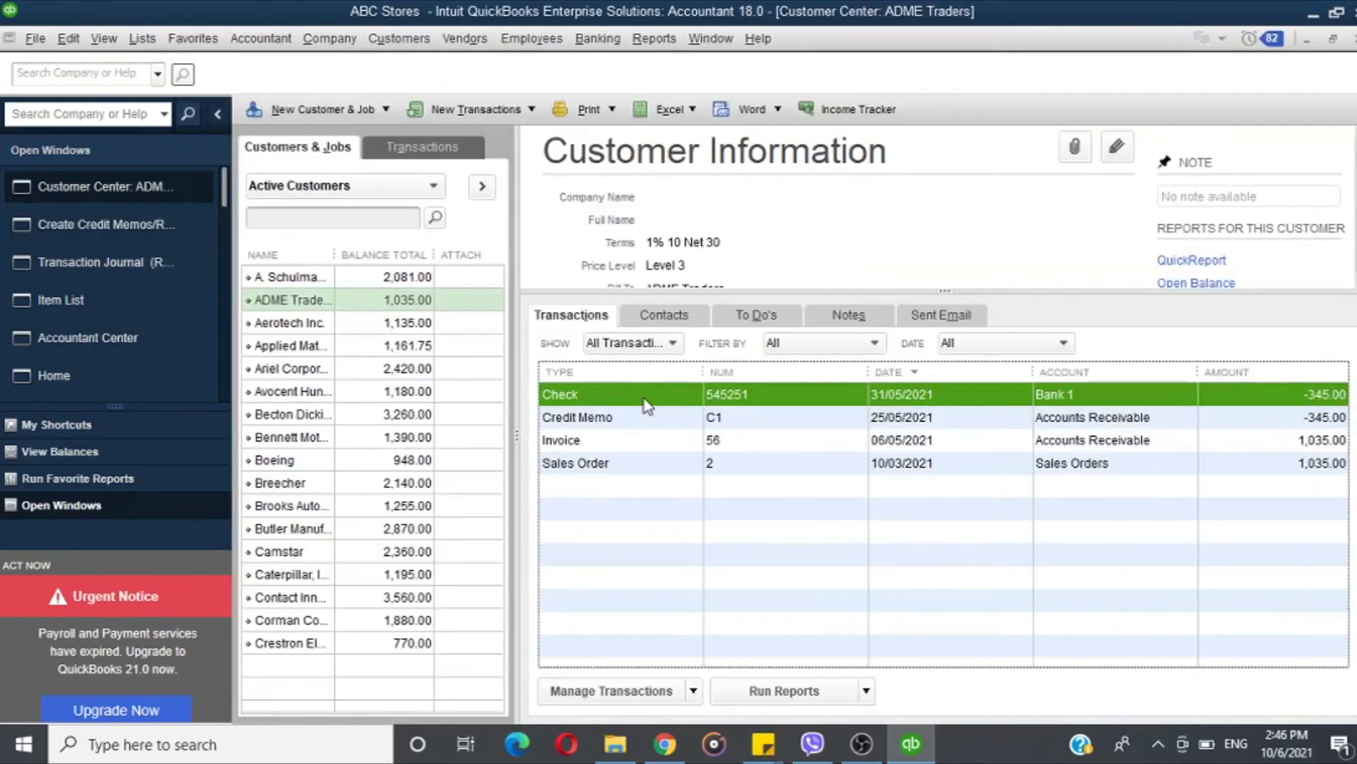
double_click(646, 404)
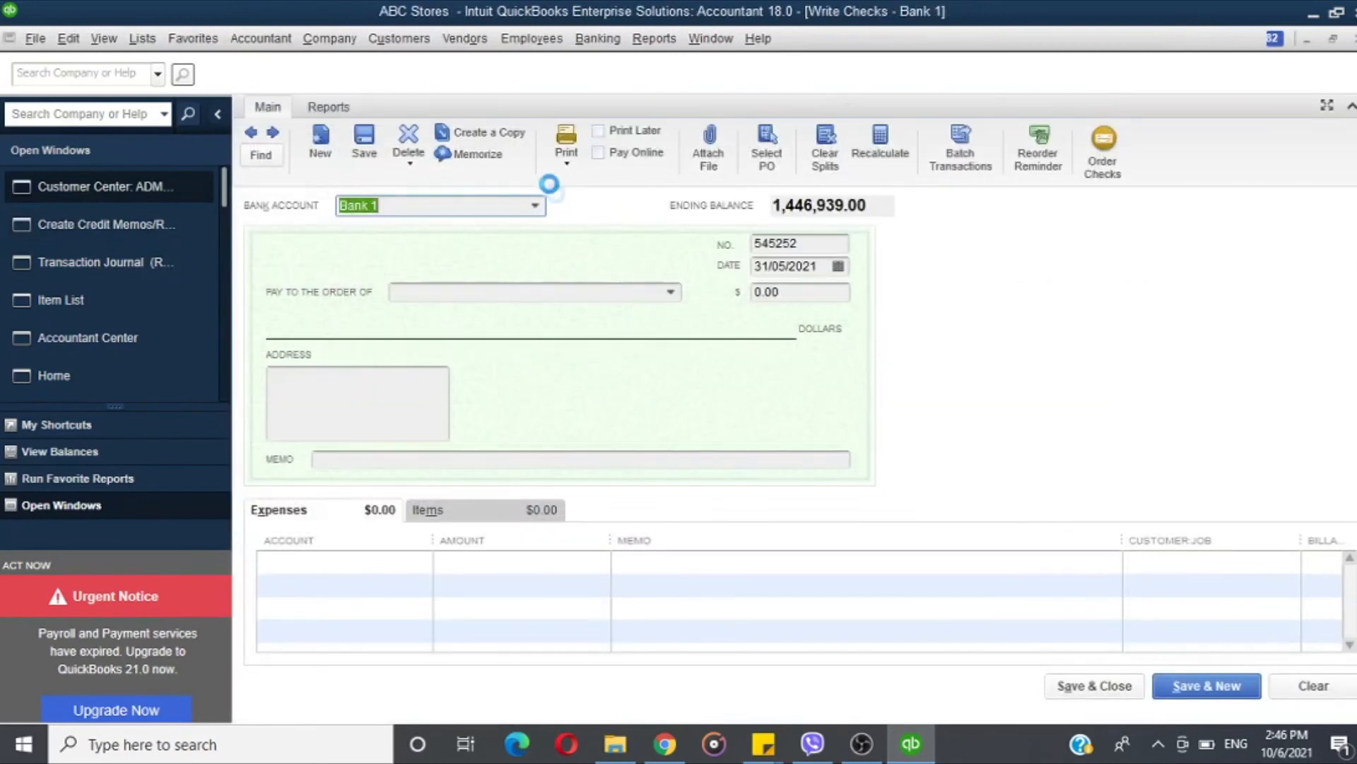
key("ctrl+d")
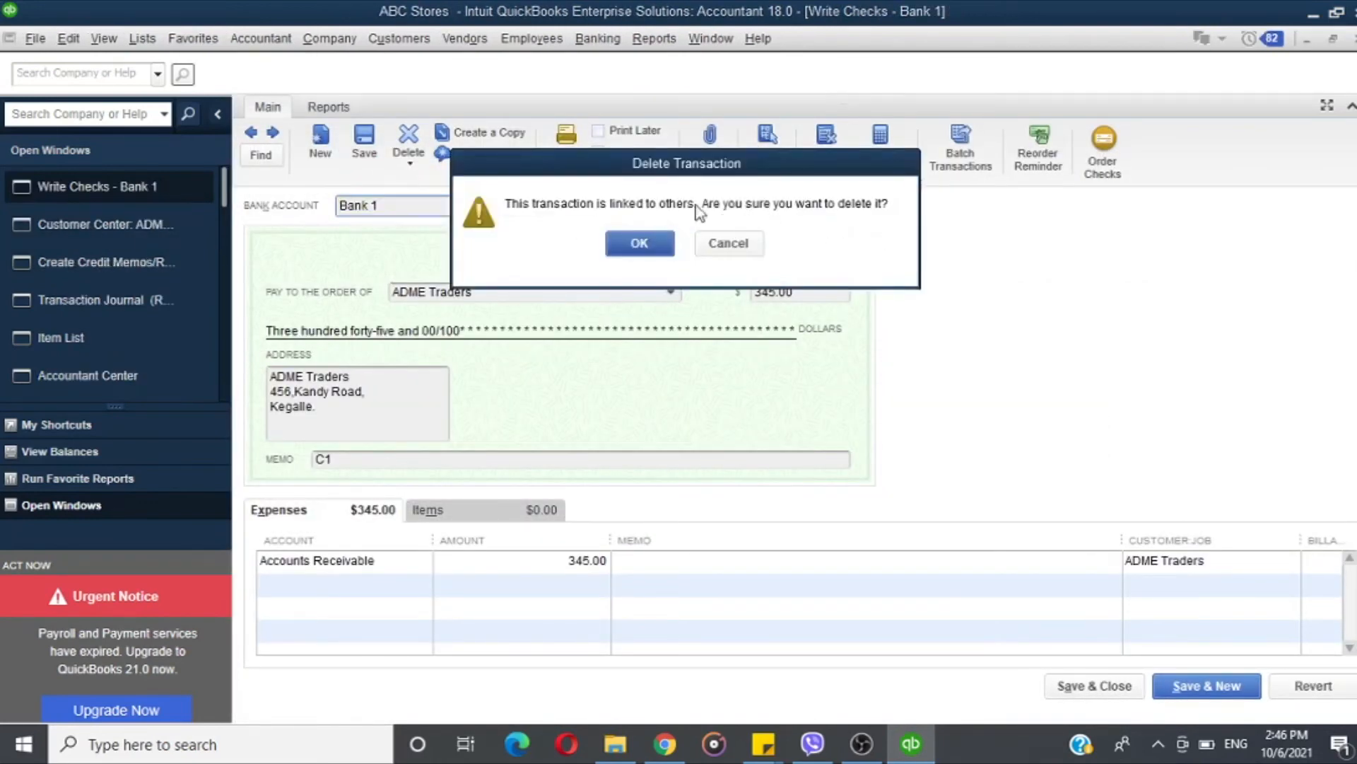
left_click(635, 242)
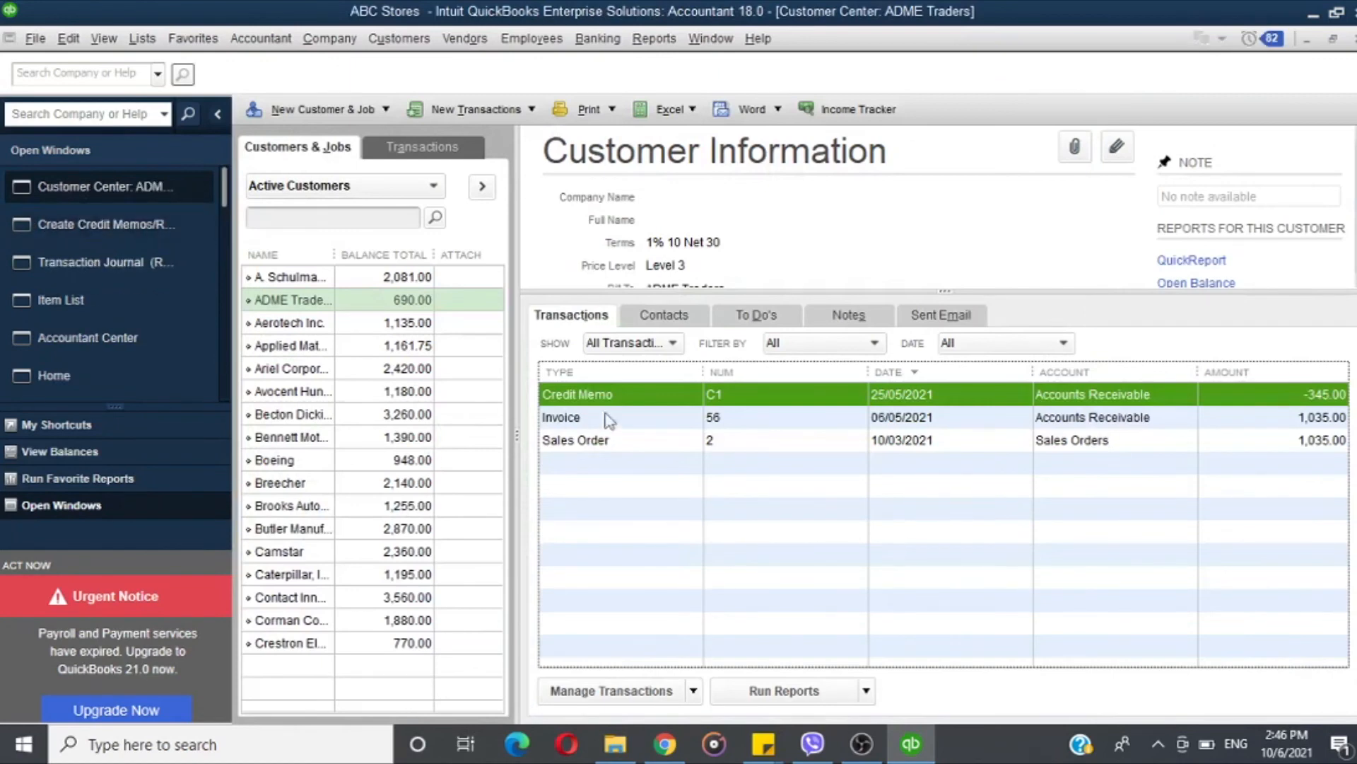
- Apply 345.00 from credit memo C1 to invoice 56 and display ADME Traders in the Customer Center
left_click(86, 226)
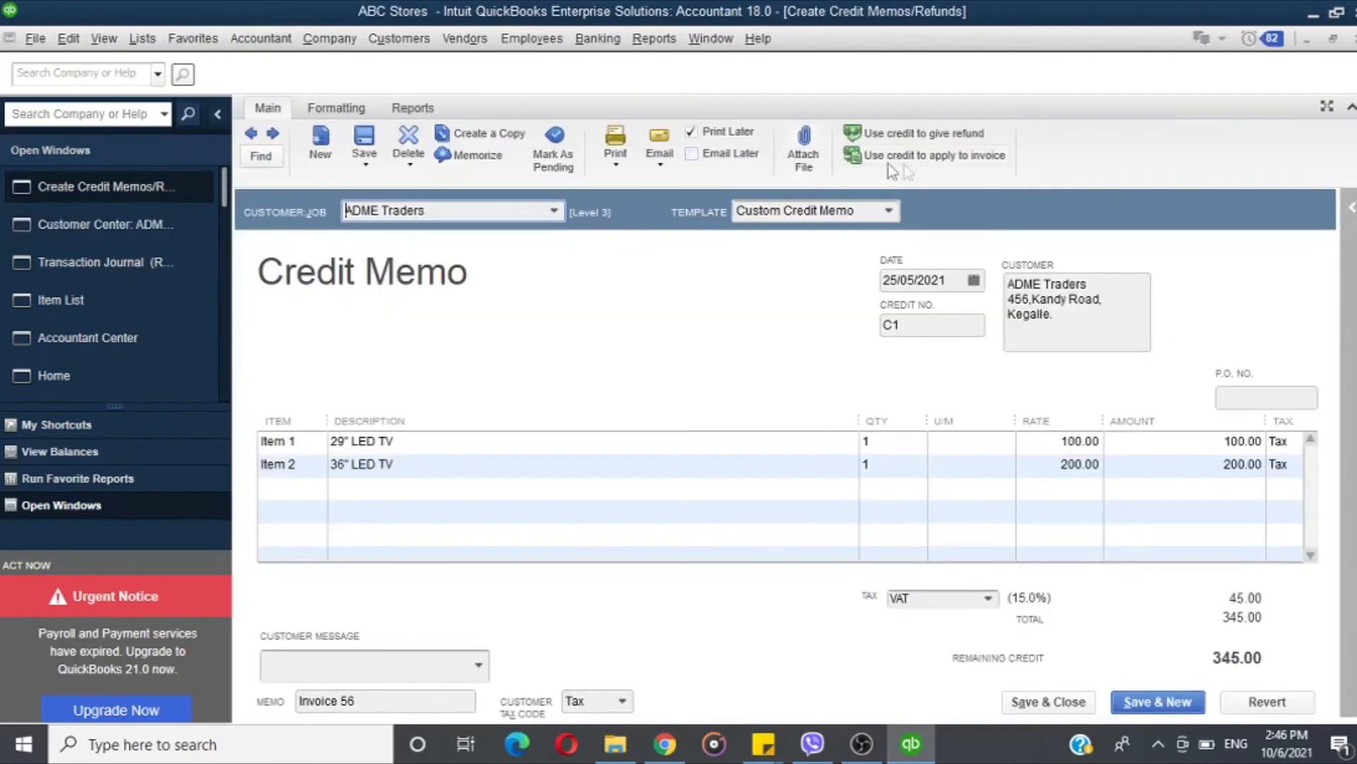
left_click(932, 156)
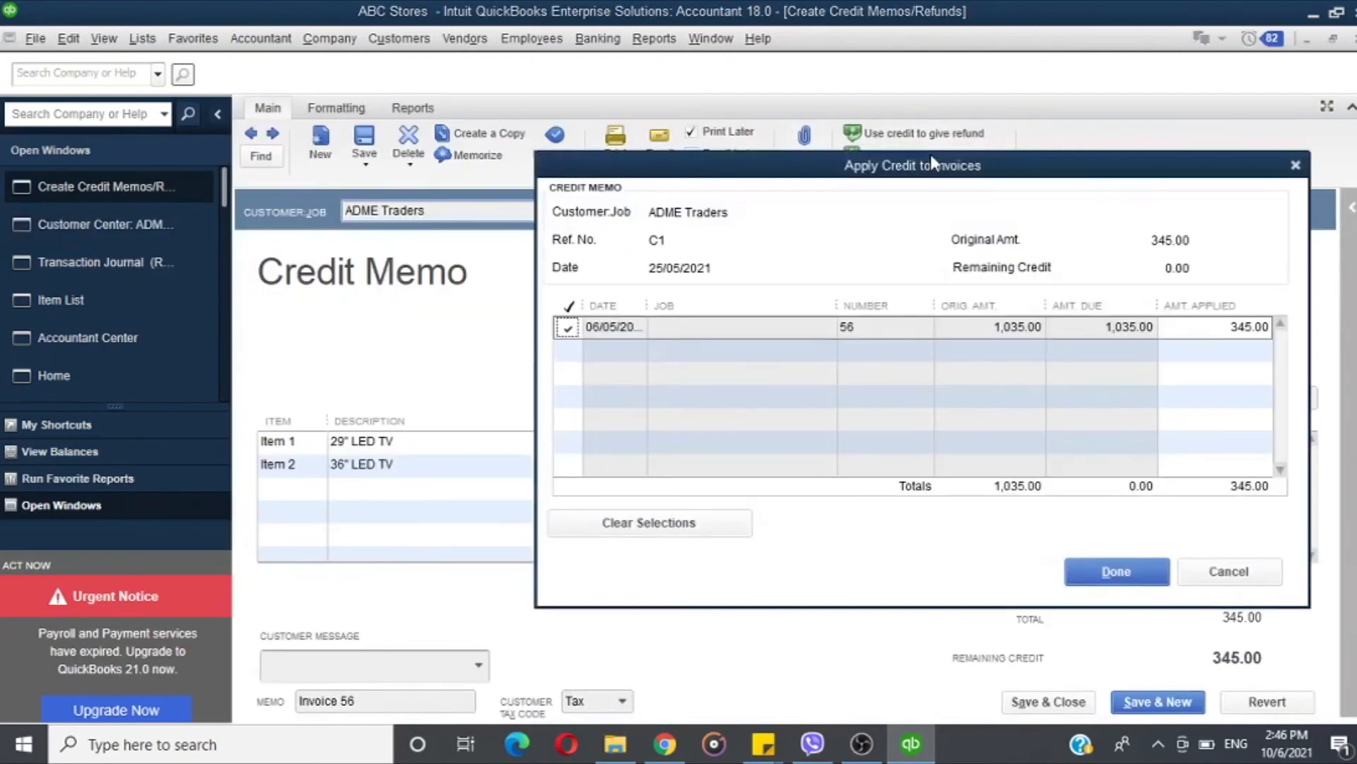
left_click_drag(914, 175, 808, 159)
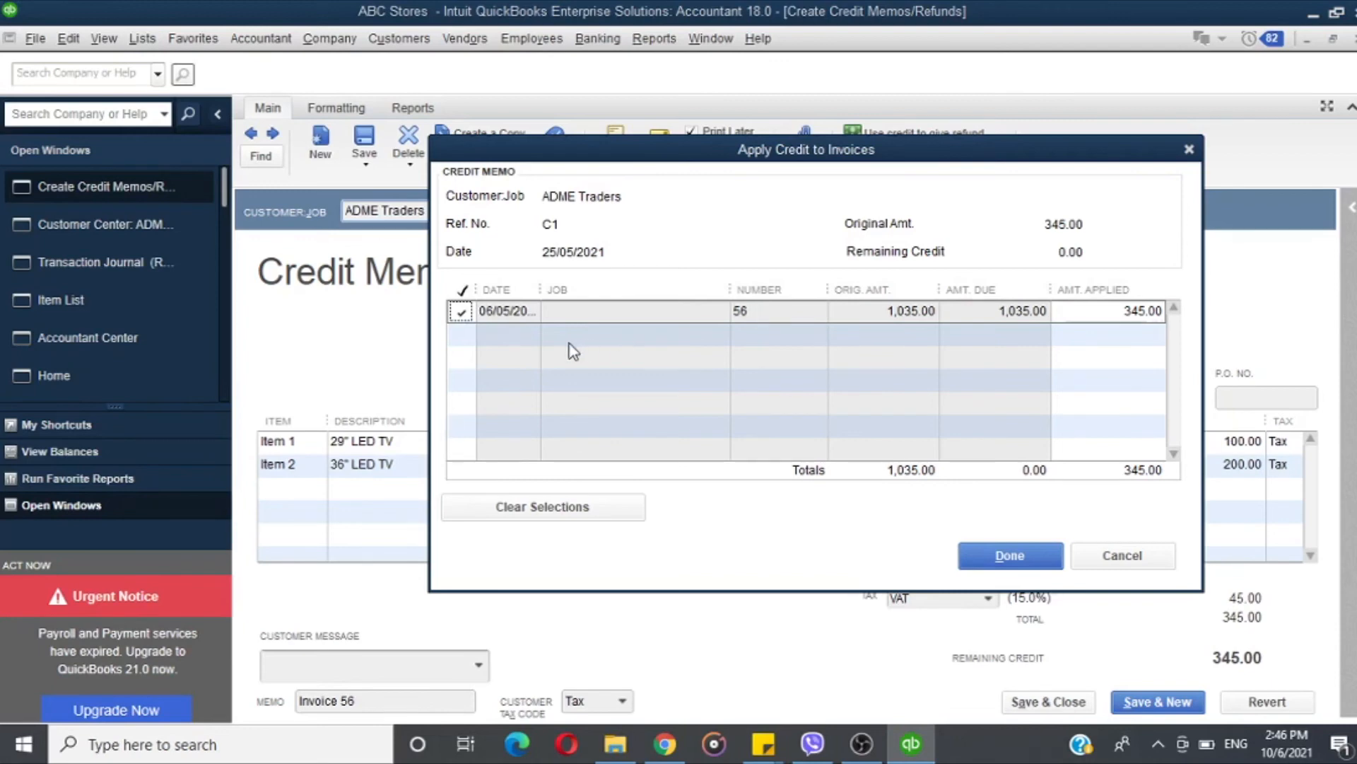
left_click(462, 310)
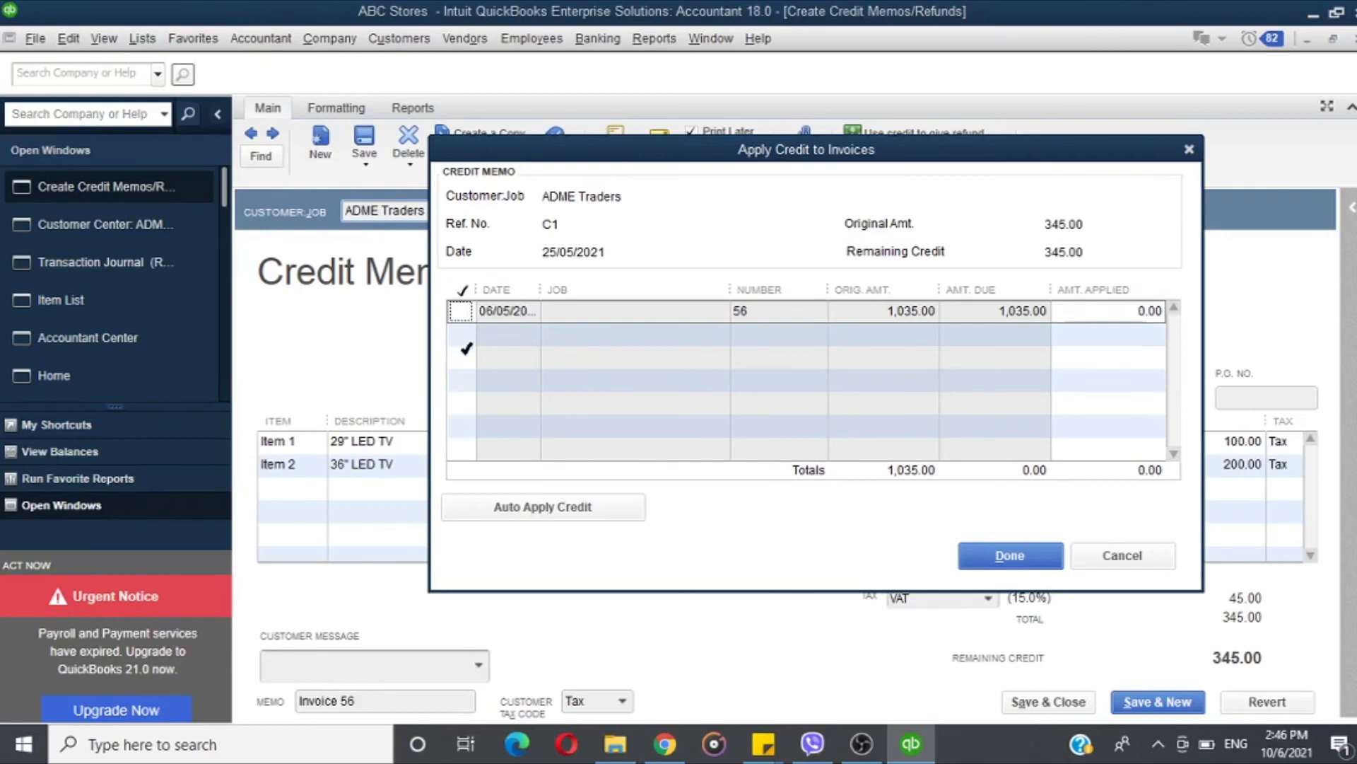
left_click(460, 310)
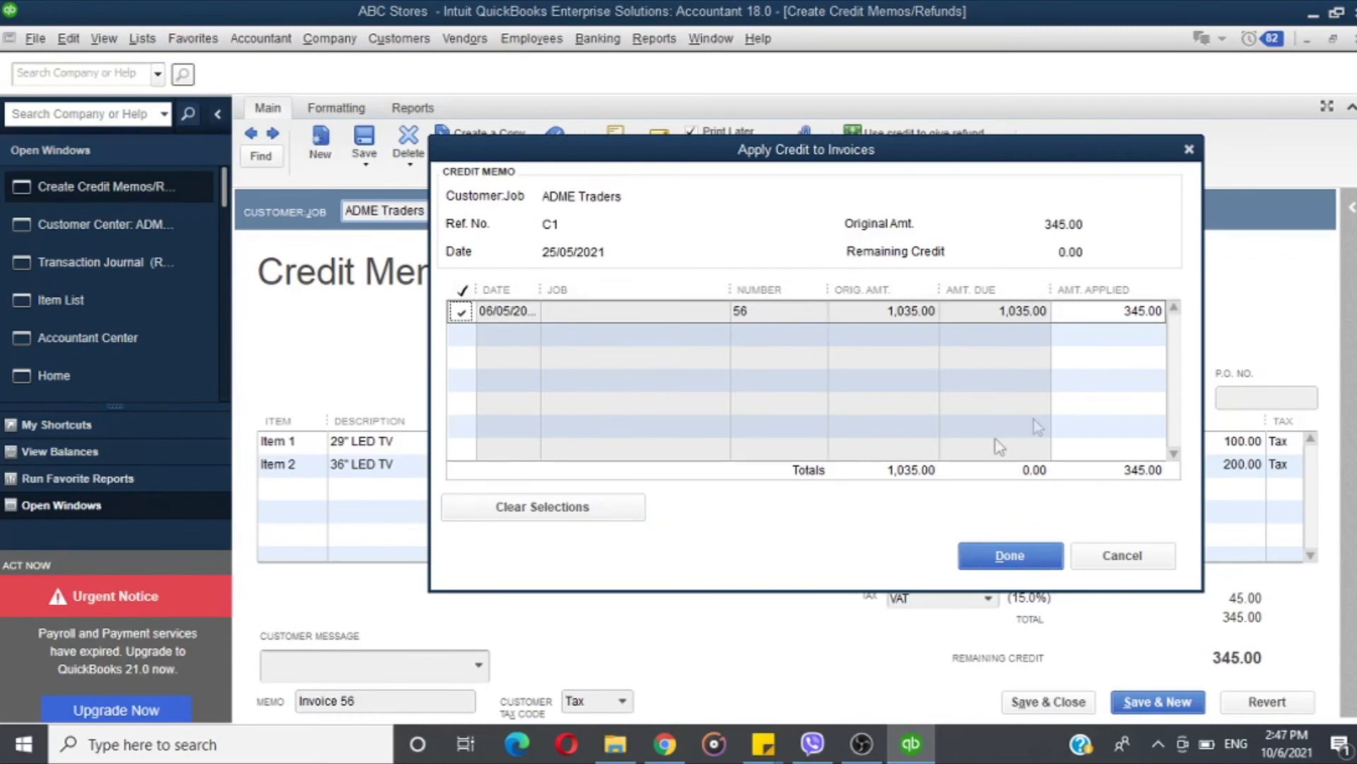
left_click(987, 558)
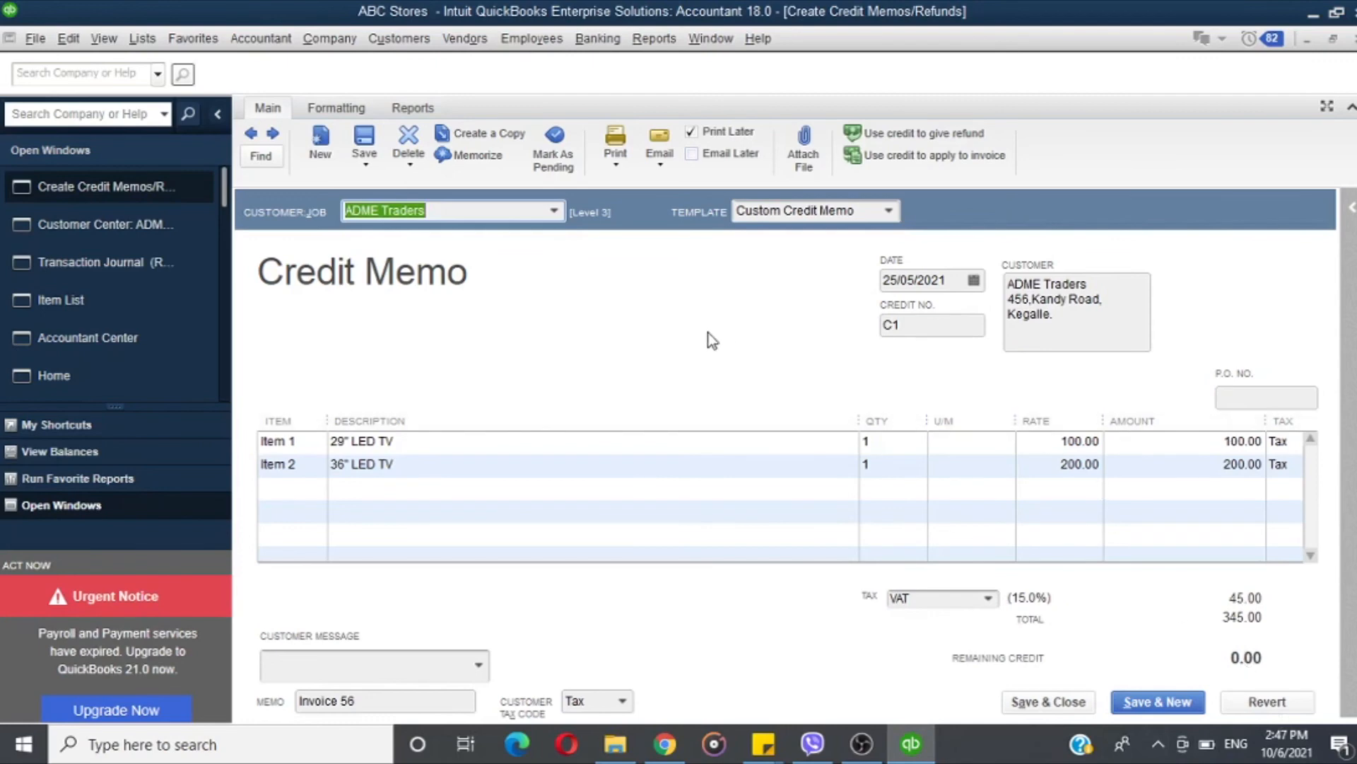
left_click(73, 225)
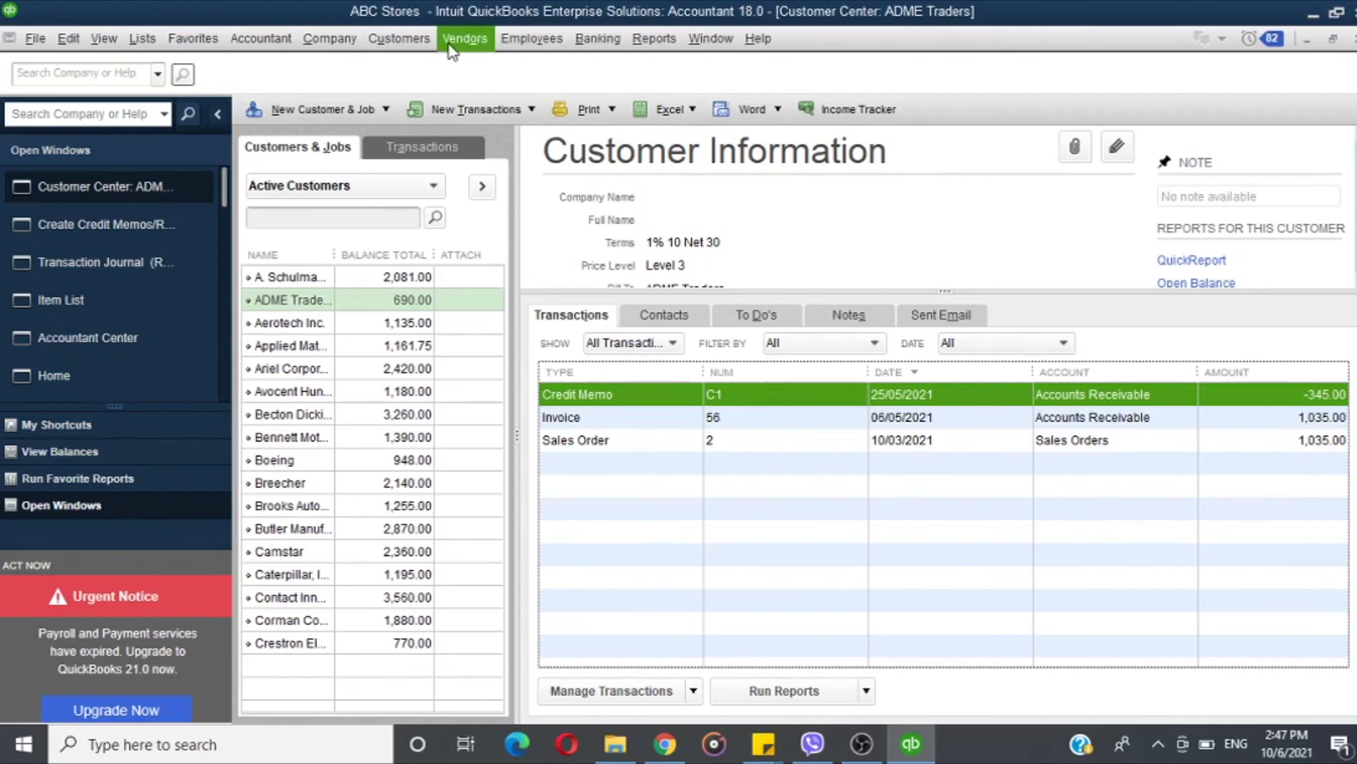
- Open a customer payment from ADME Traders under Receive Payments and check the amount due on invoice 56
left_click(397, 41)
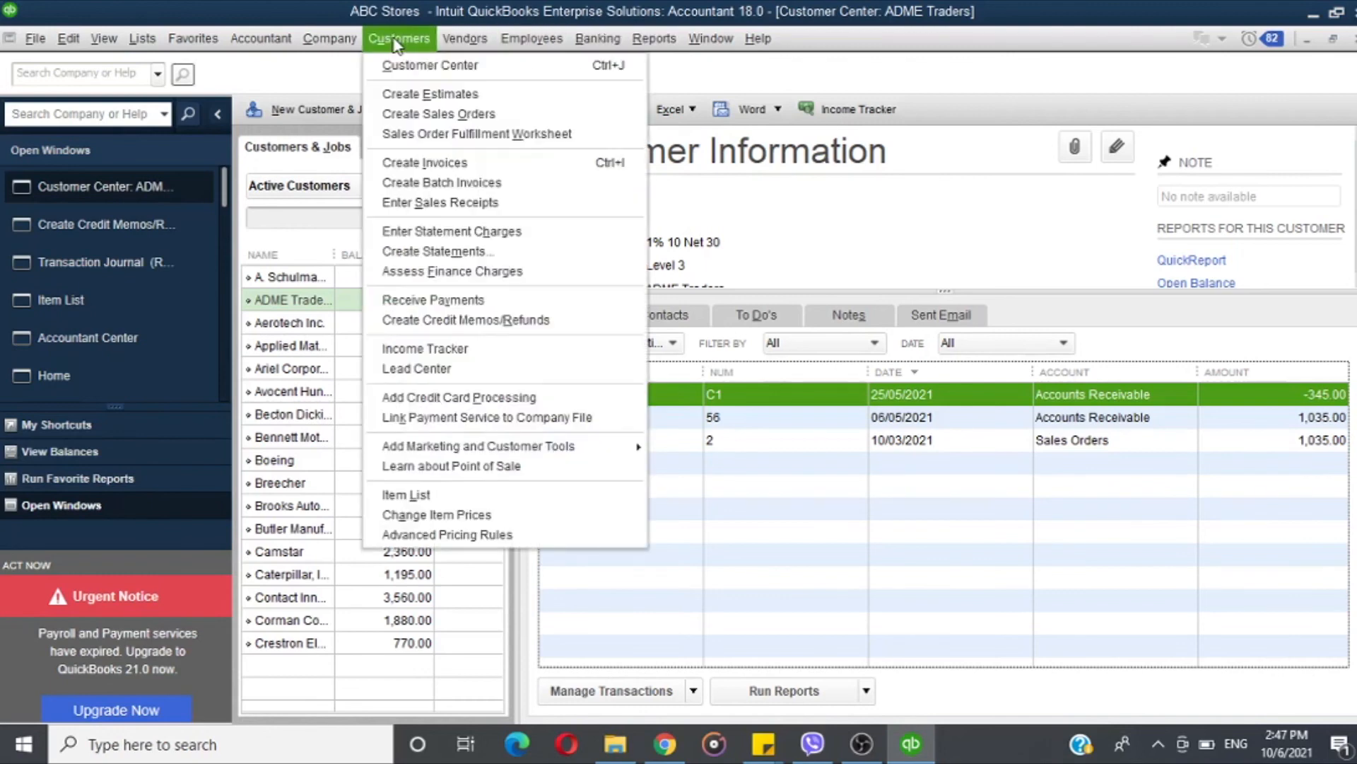
left_click(475, 311)
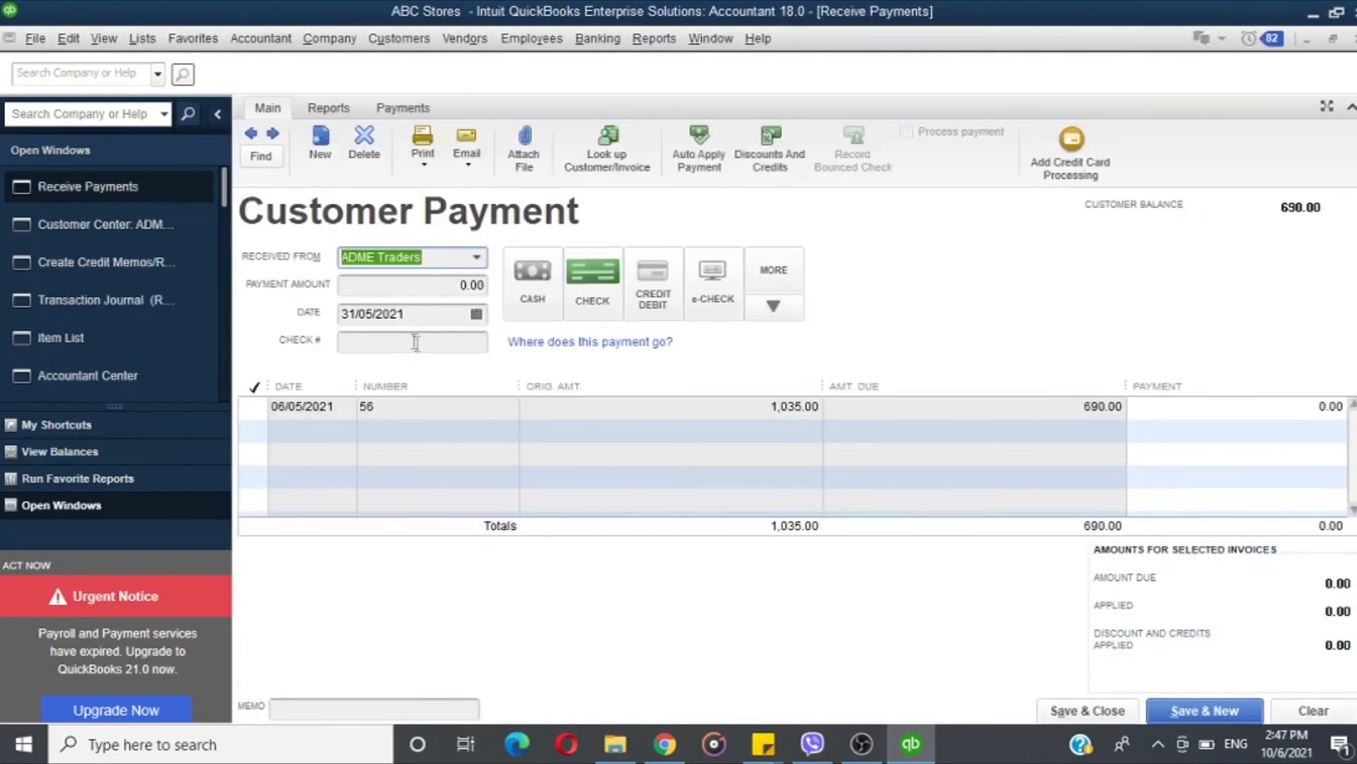
left_click(476, 260)
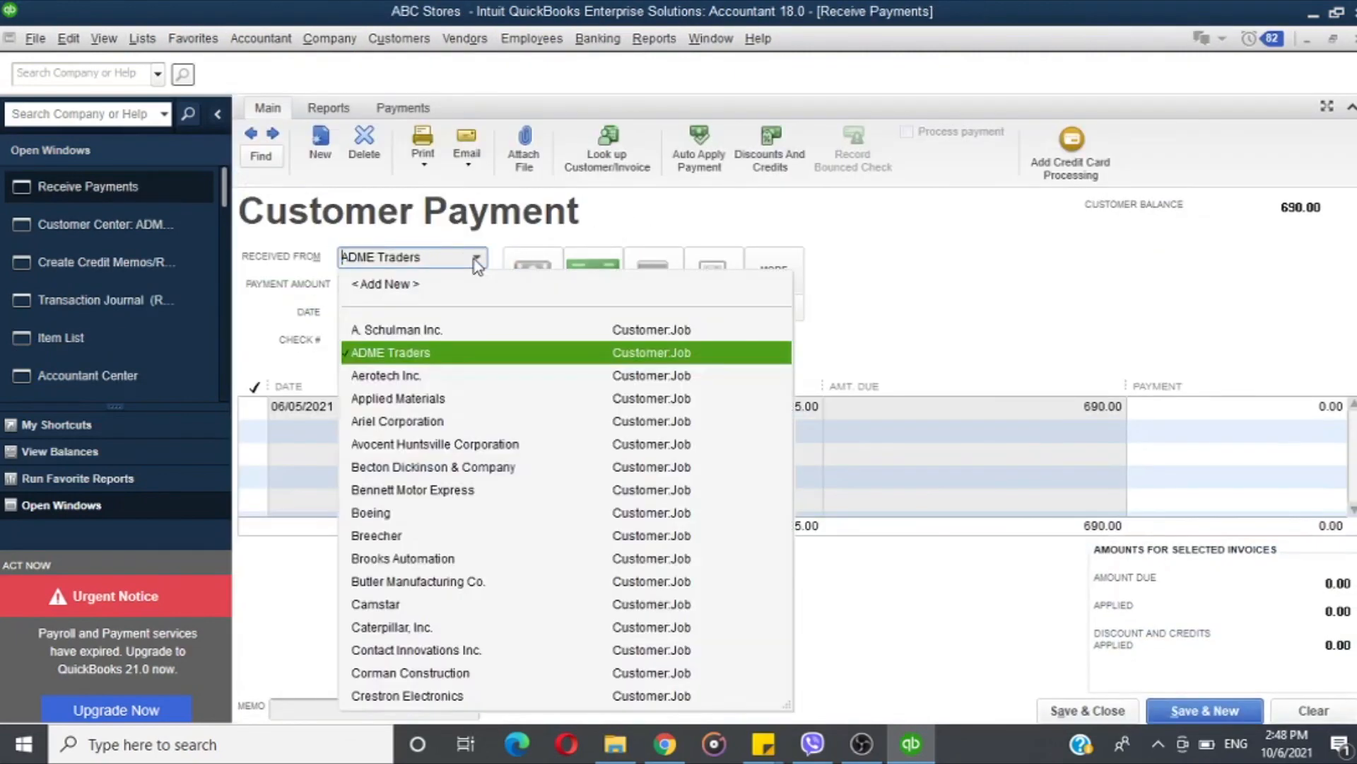
left_click(430, 354)
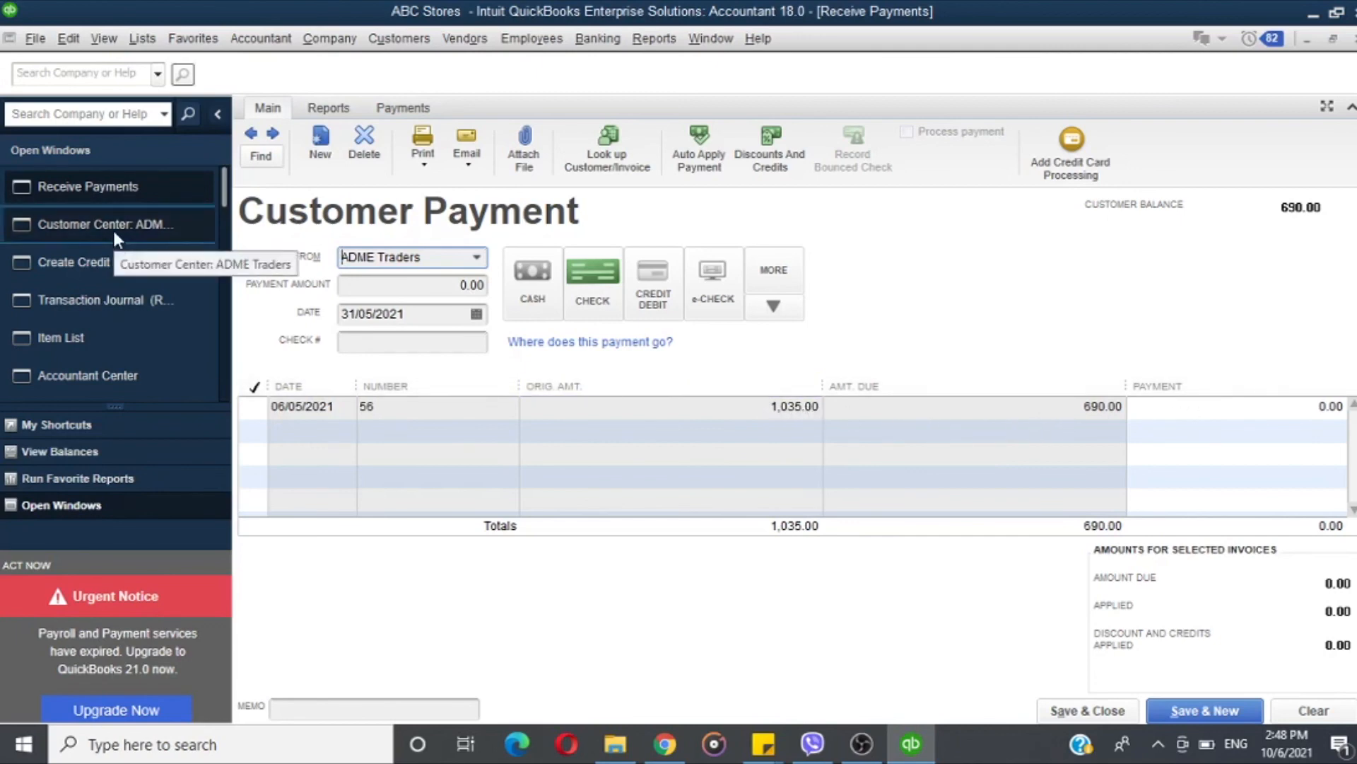
left_click(113, 262)
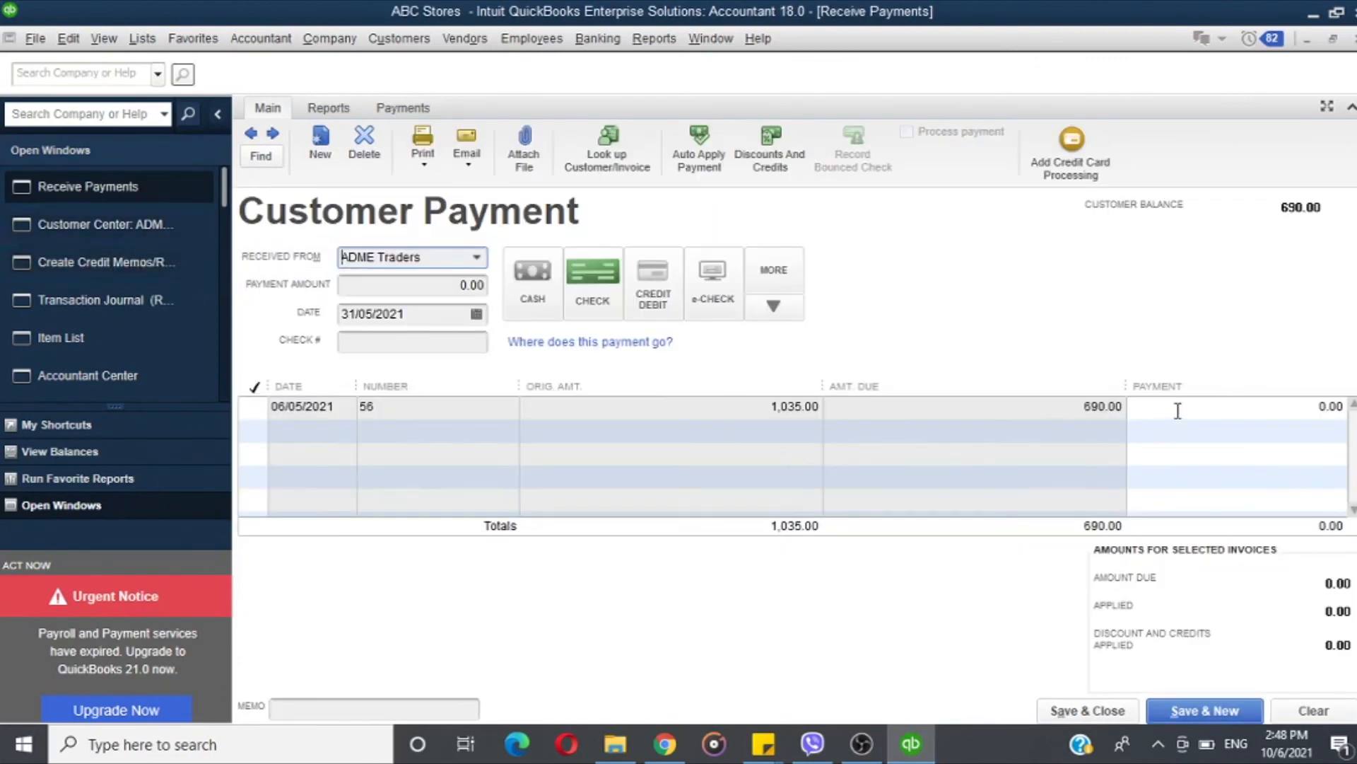
left_click(1178, 410)
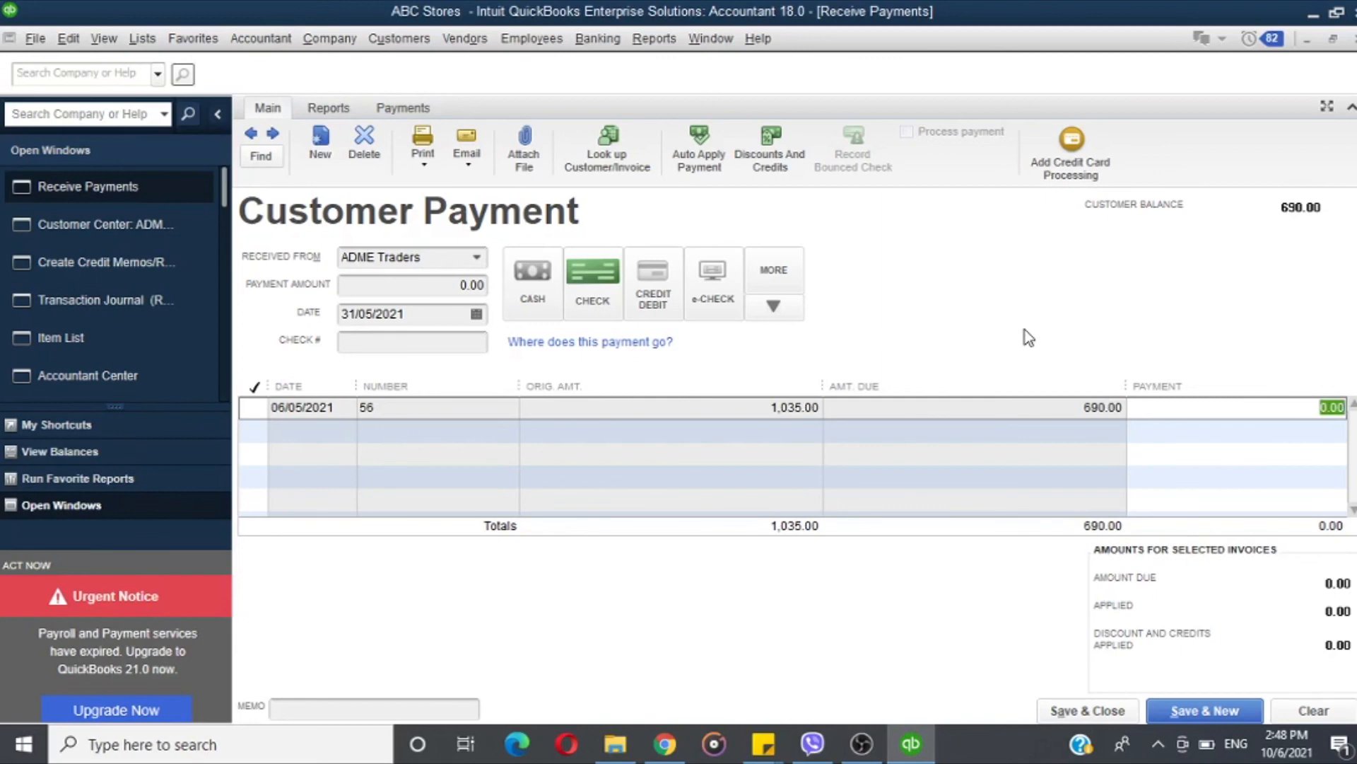
- Return to credit memo C1, review the transaction history of its linked invoices, and close the history
left_click(150, 224)
left_click(150, 263)
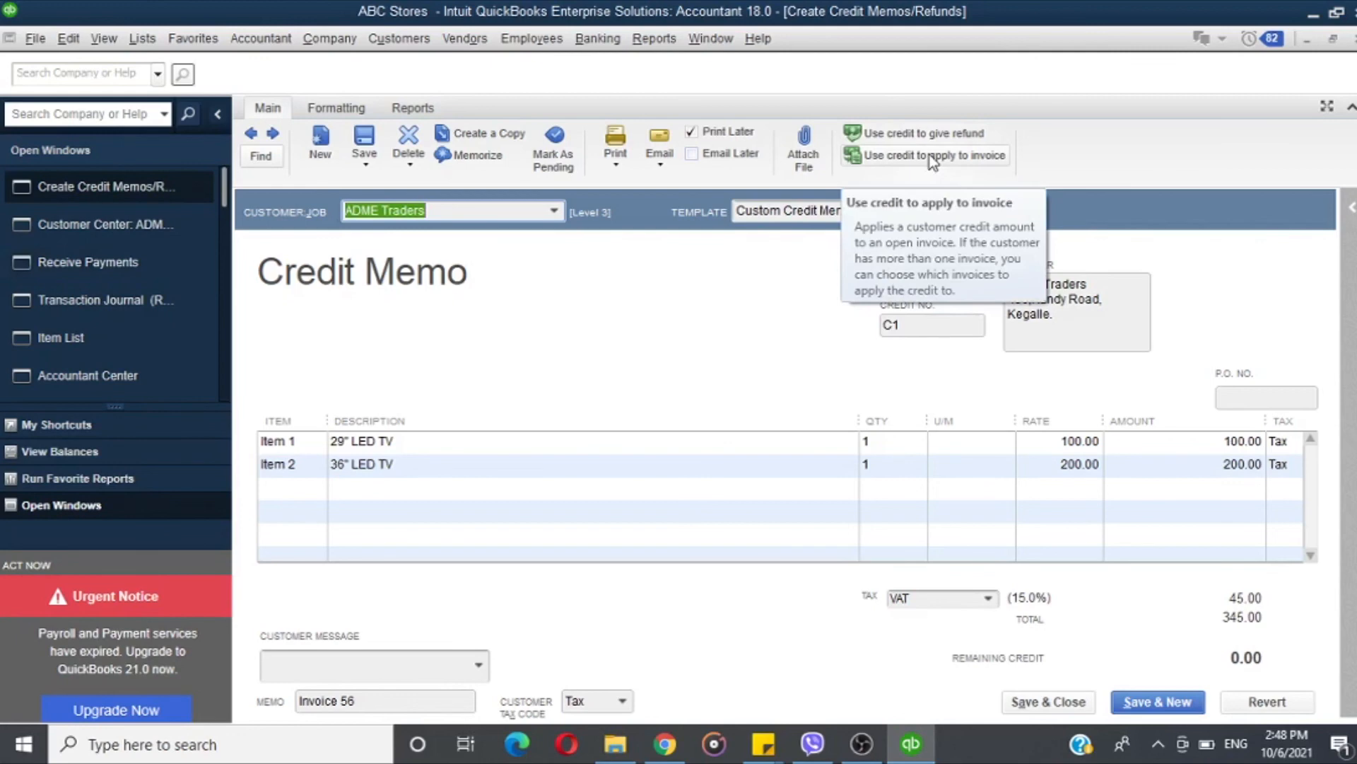
left_click(324, 108)
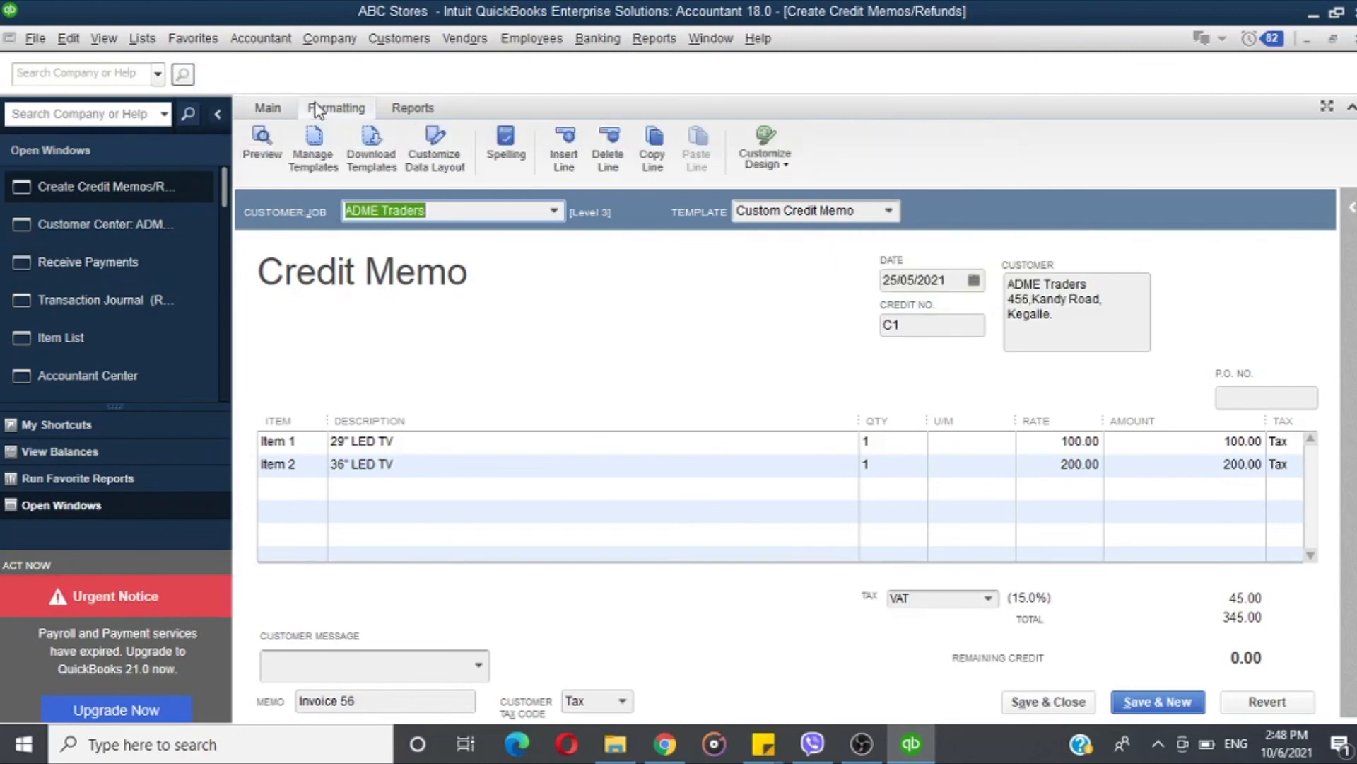
left_click(410, 108)
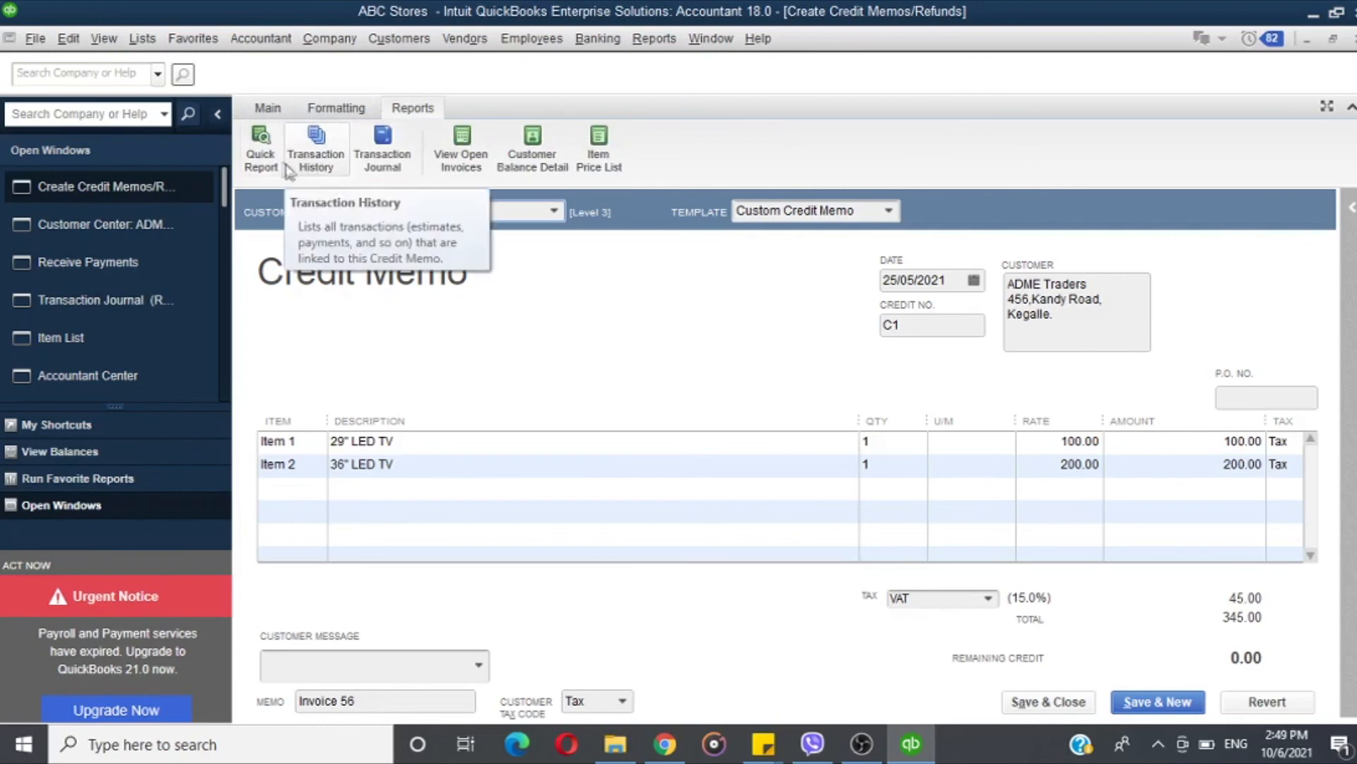
left_click(309, 171)
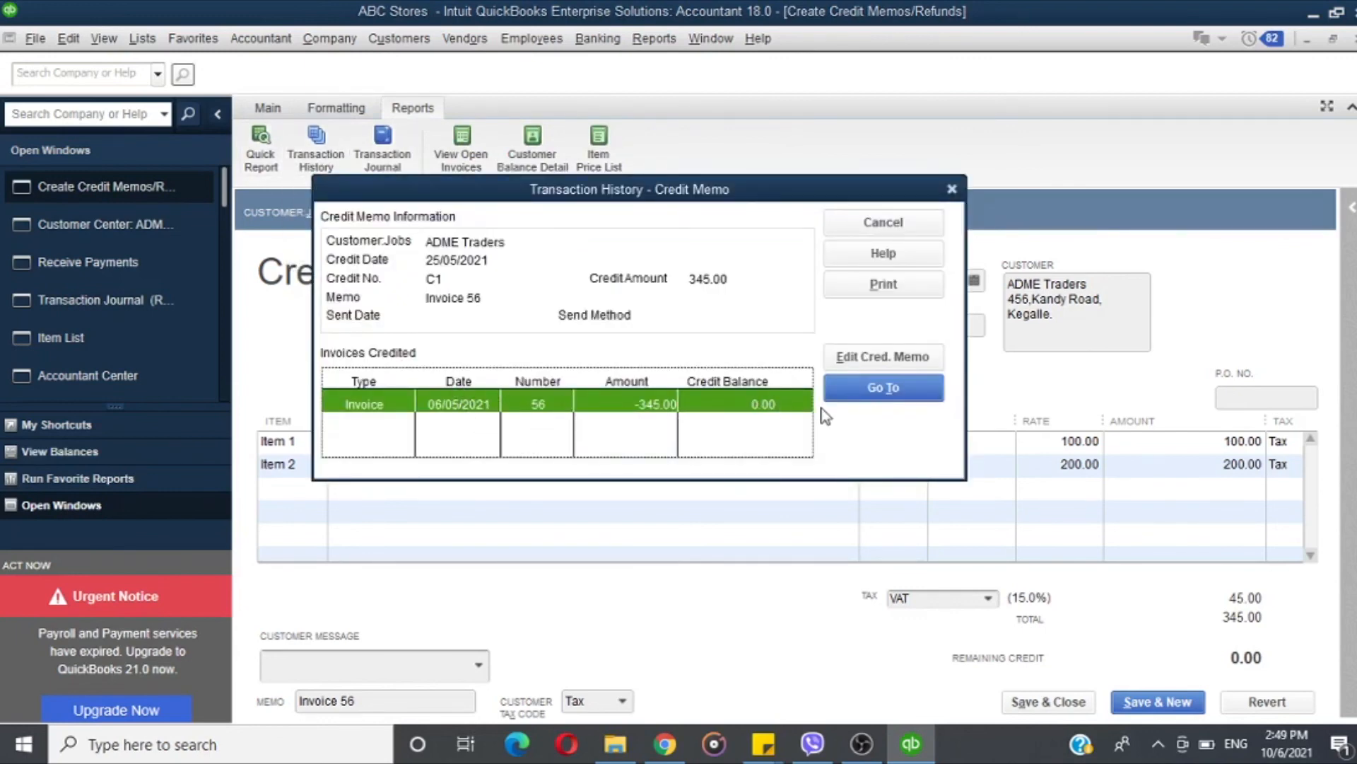
left_click(917, 221)
- Preview the printed layout of credit memo C1, look through the page, and close the preview
left_click(346, 113)
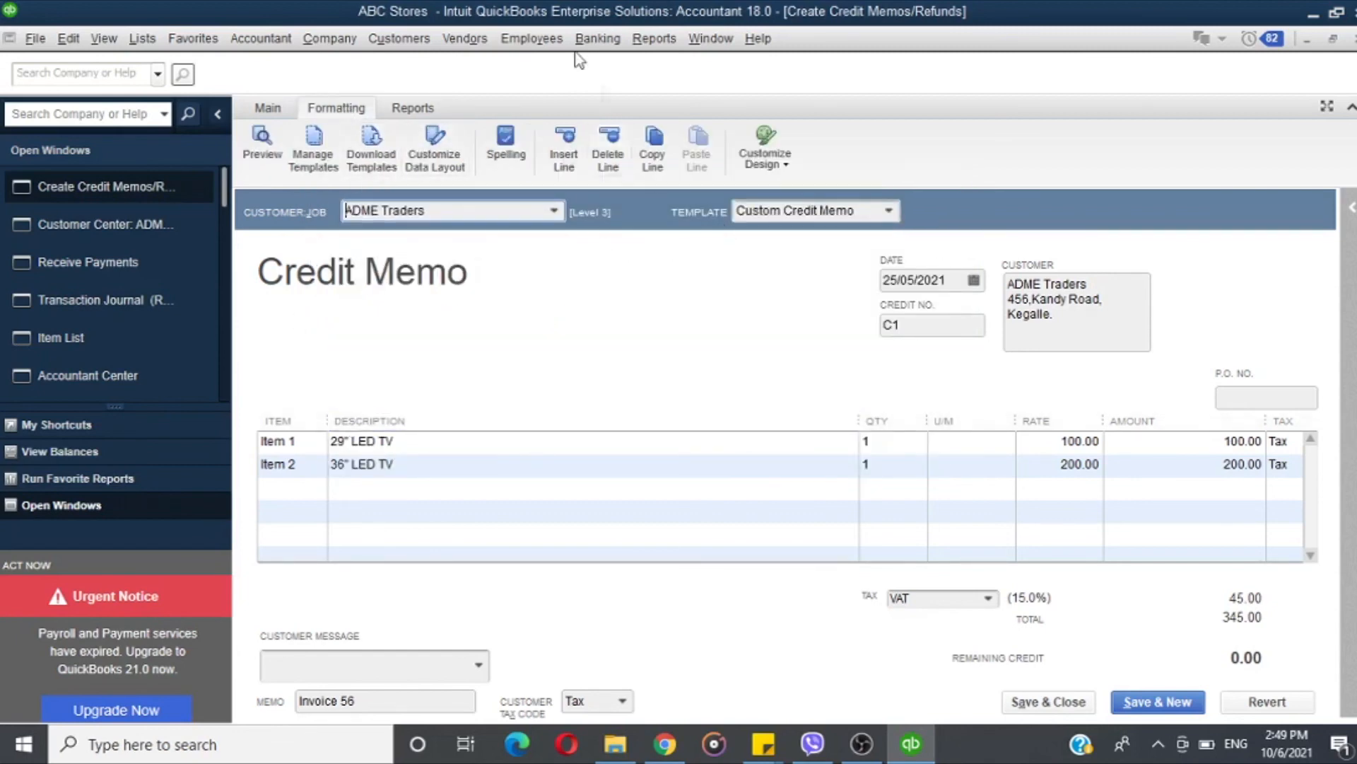
left_click(268, 109)
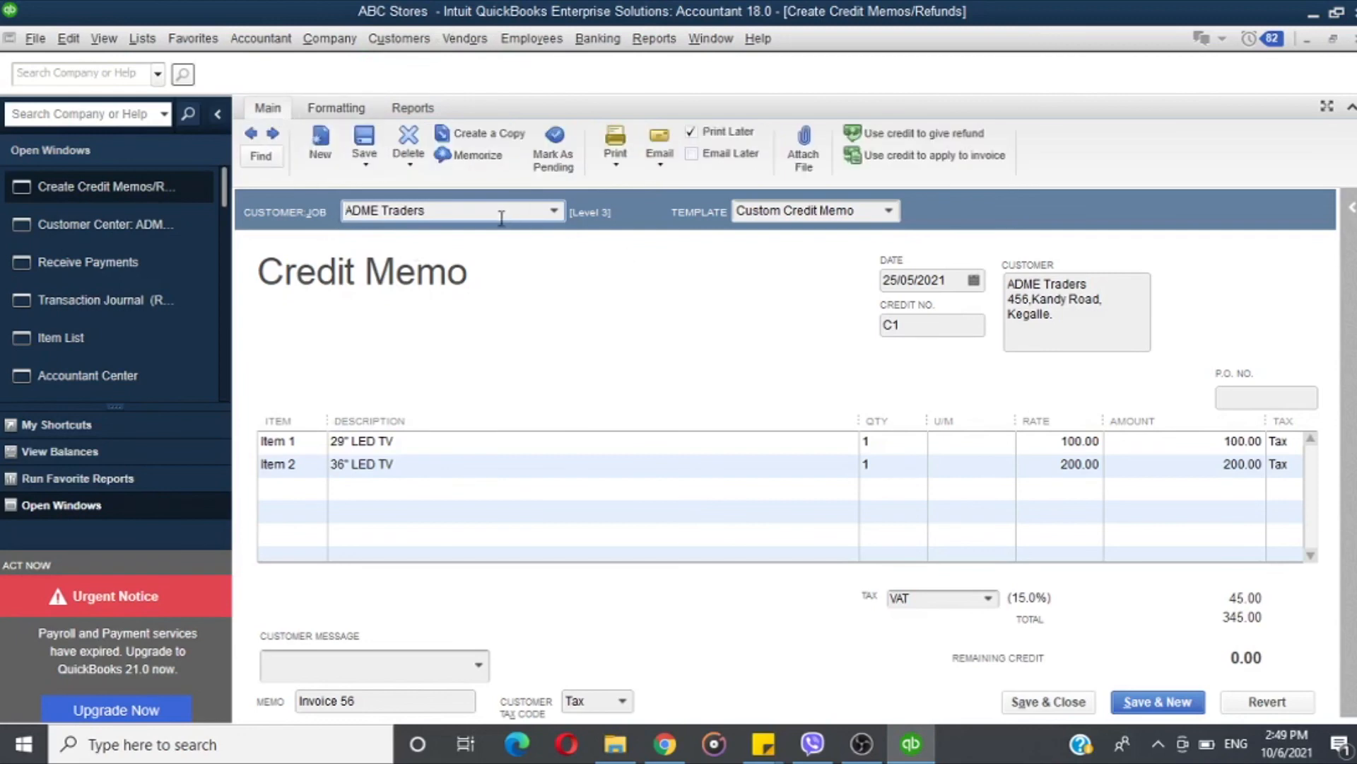
left_click(618, 168)
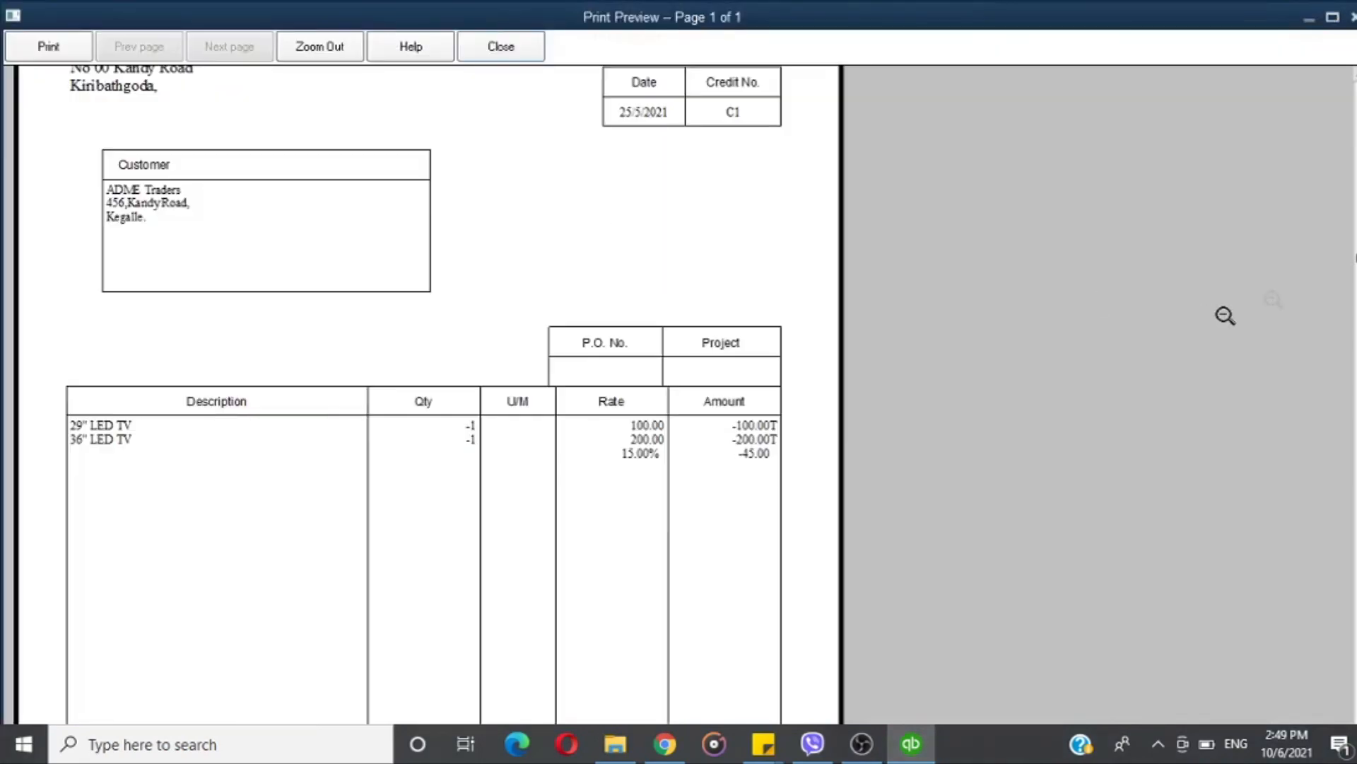
left_click_drag(1356, 166, 1356, 346)
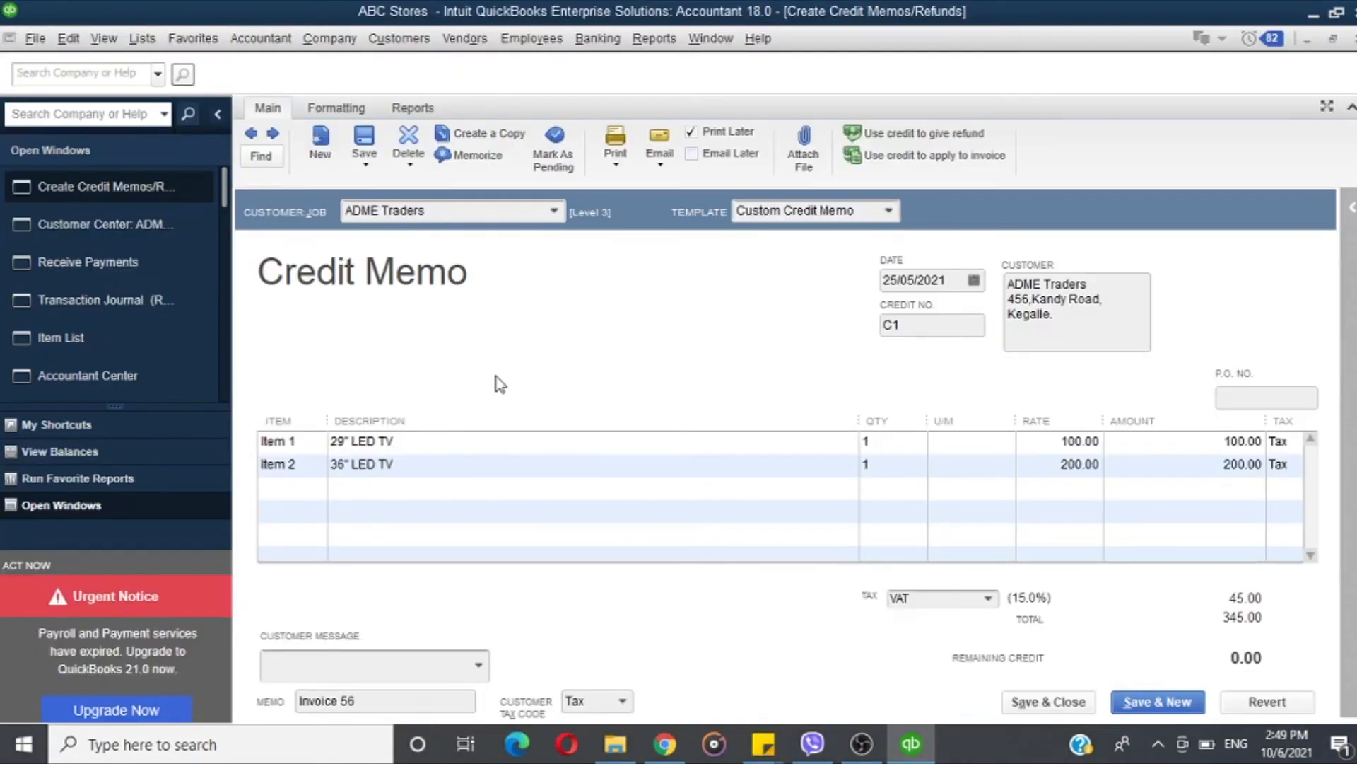